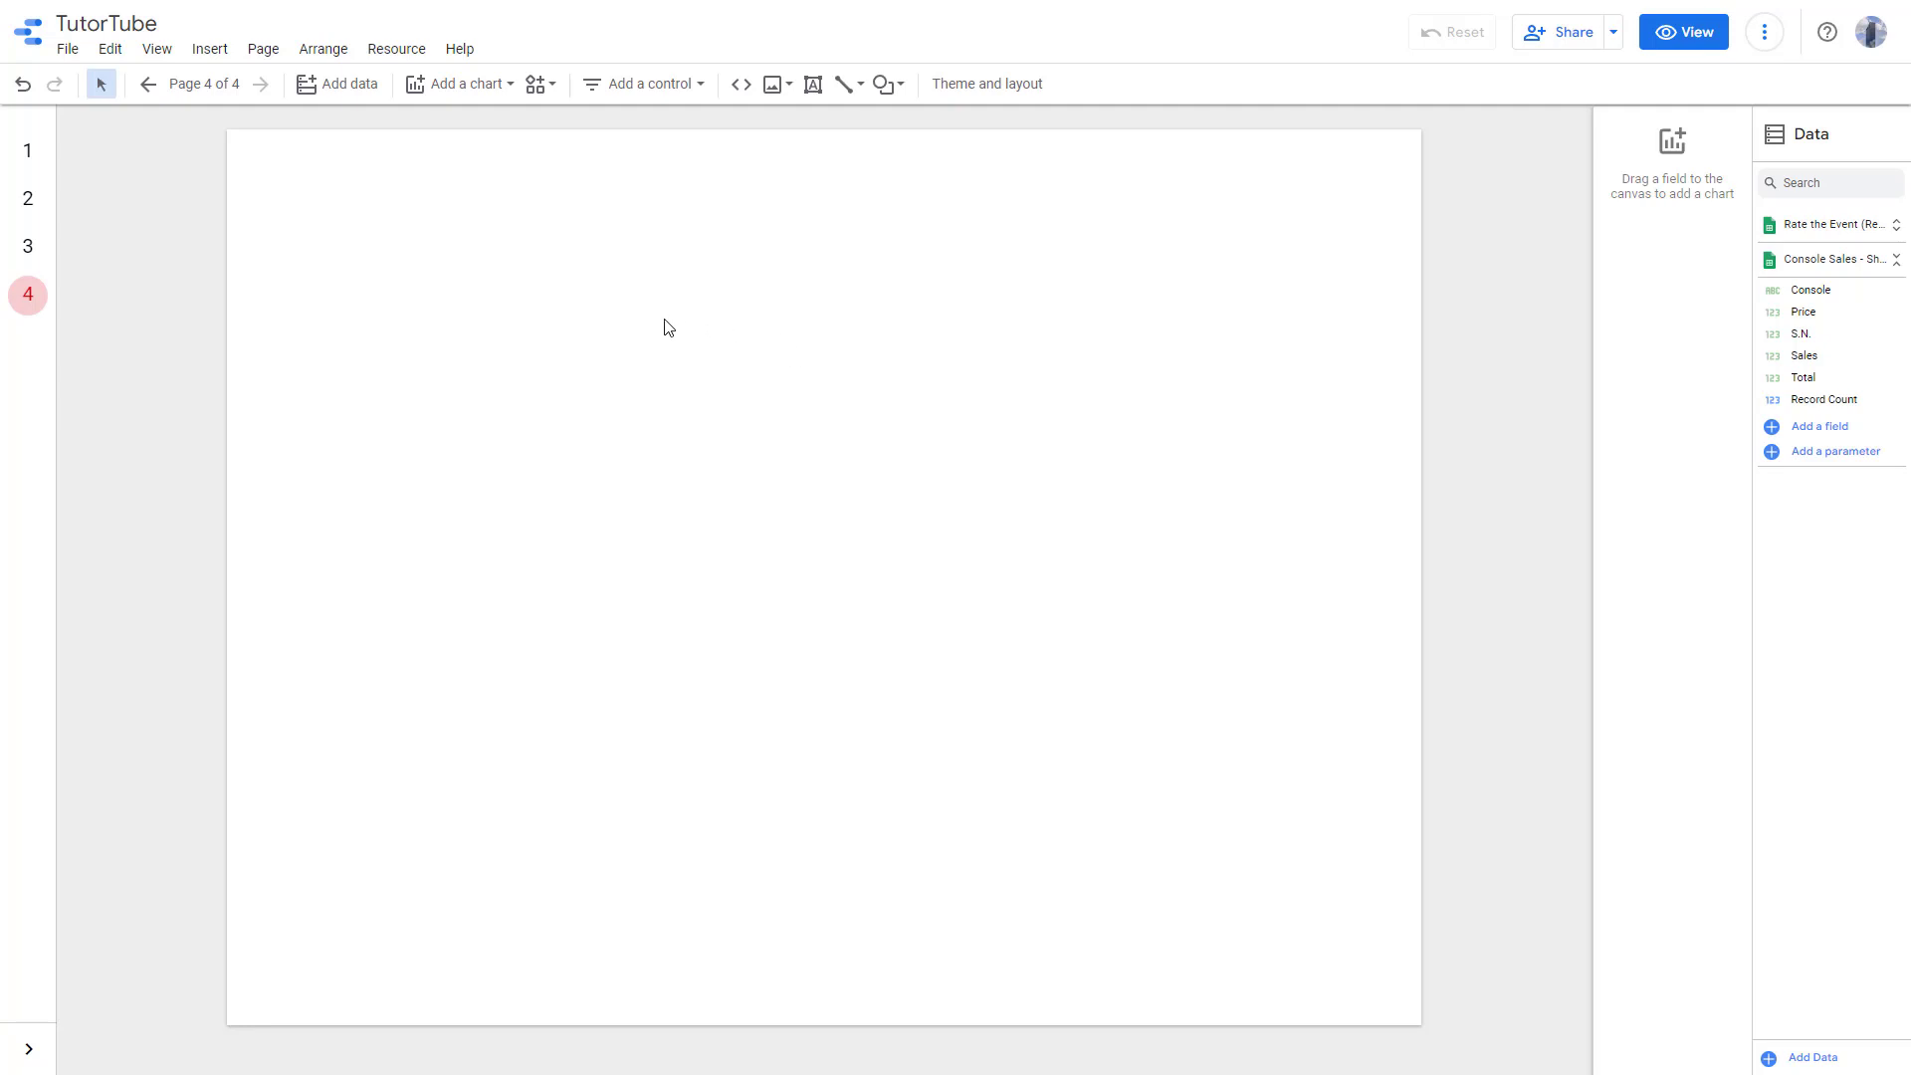
Add a plain gauge at the top-left of page 4 and change its metric from Record Count to Total.
{"action": "left_click", "coordinate": [465, 86]}
{"action": "scroll", "coordinate": [533, 490], "scroll_direction": "down", "scroll_amount": 1}
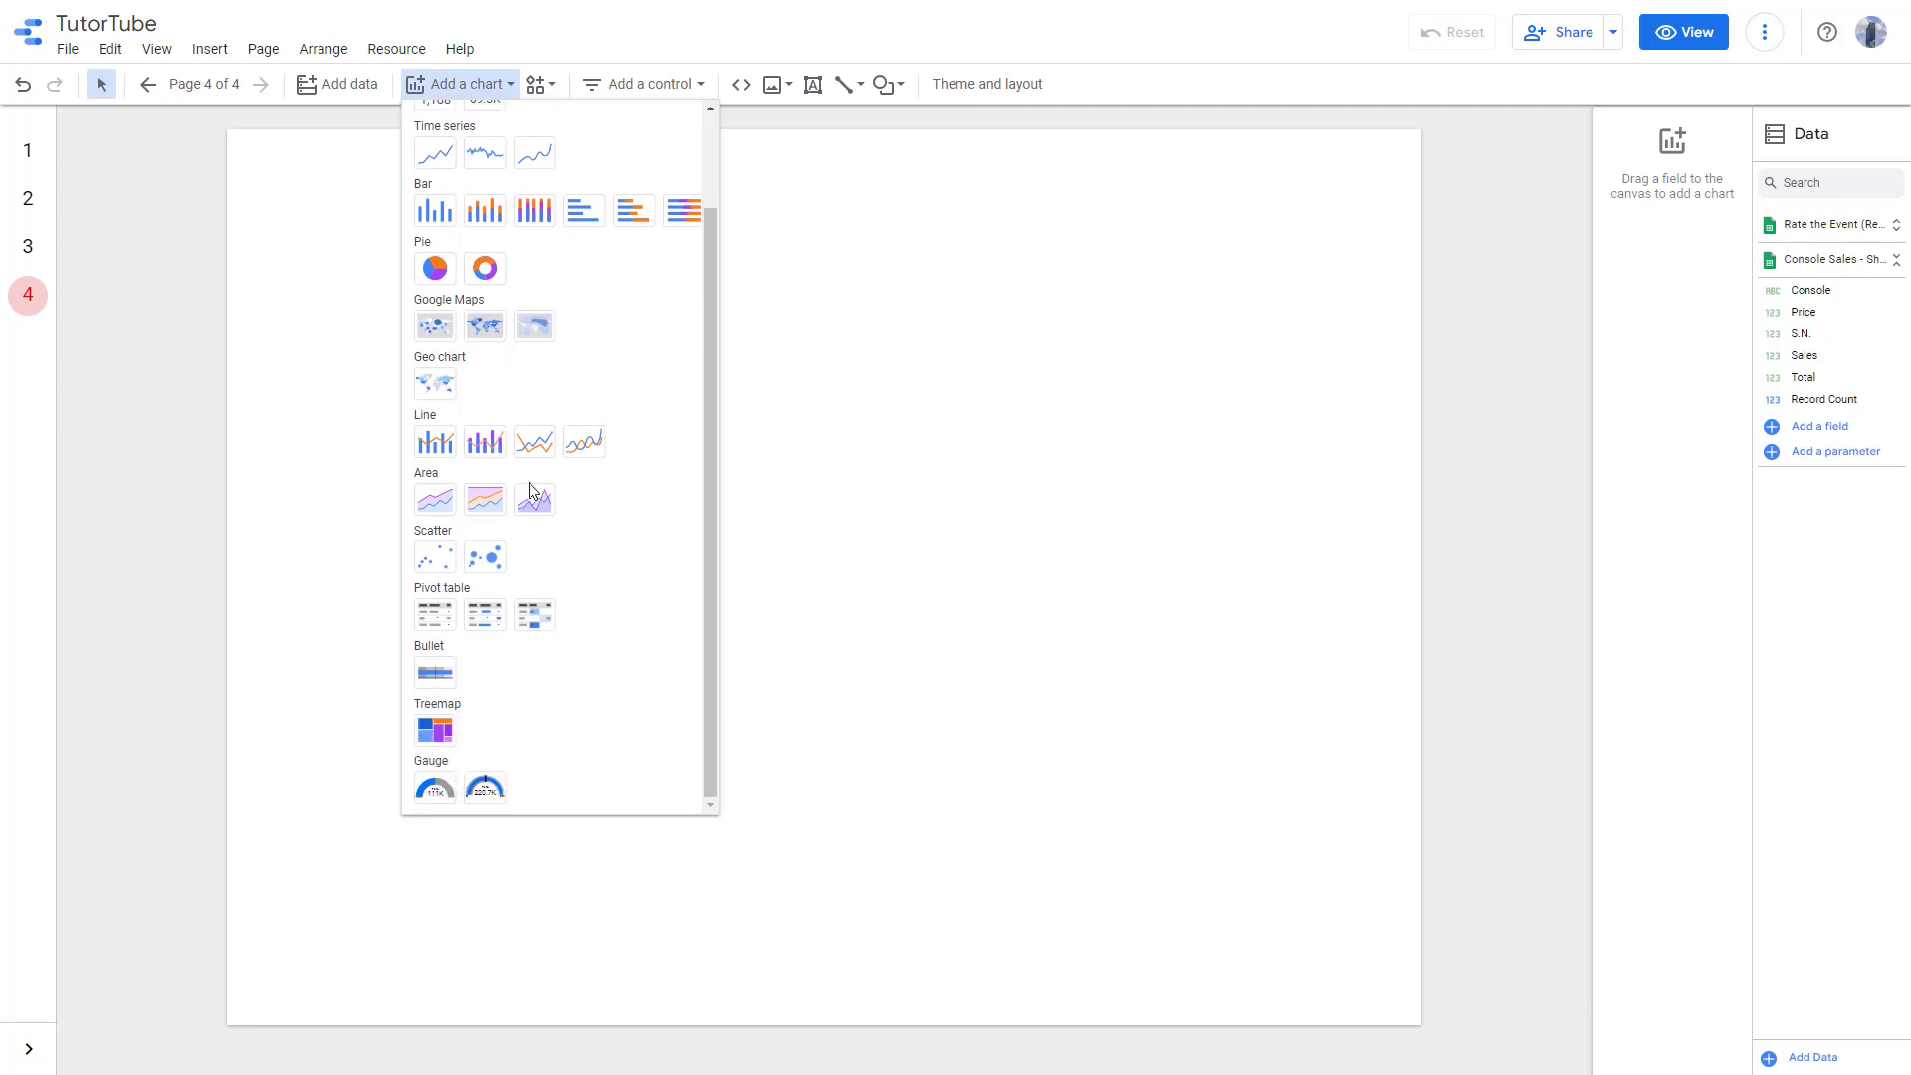
{"action": "left_click", "coordinate": [435, 794]}
{"action": "left_click", "coordinate": [324, 192]}
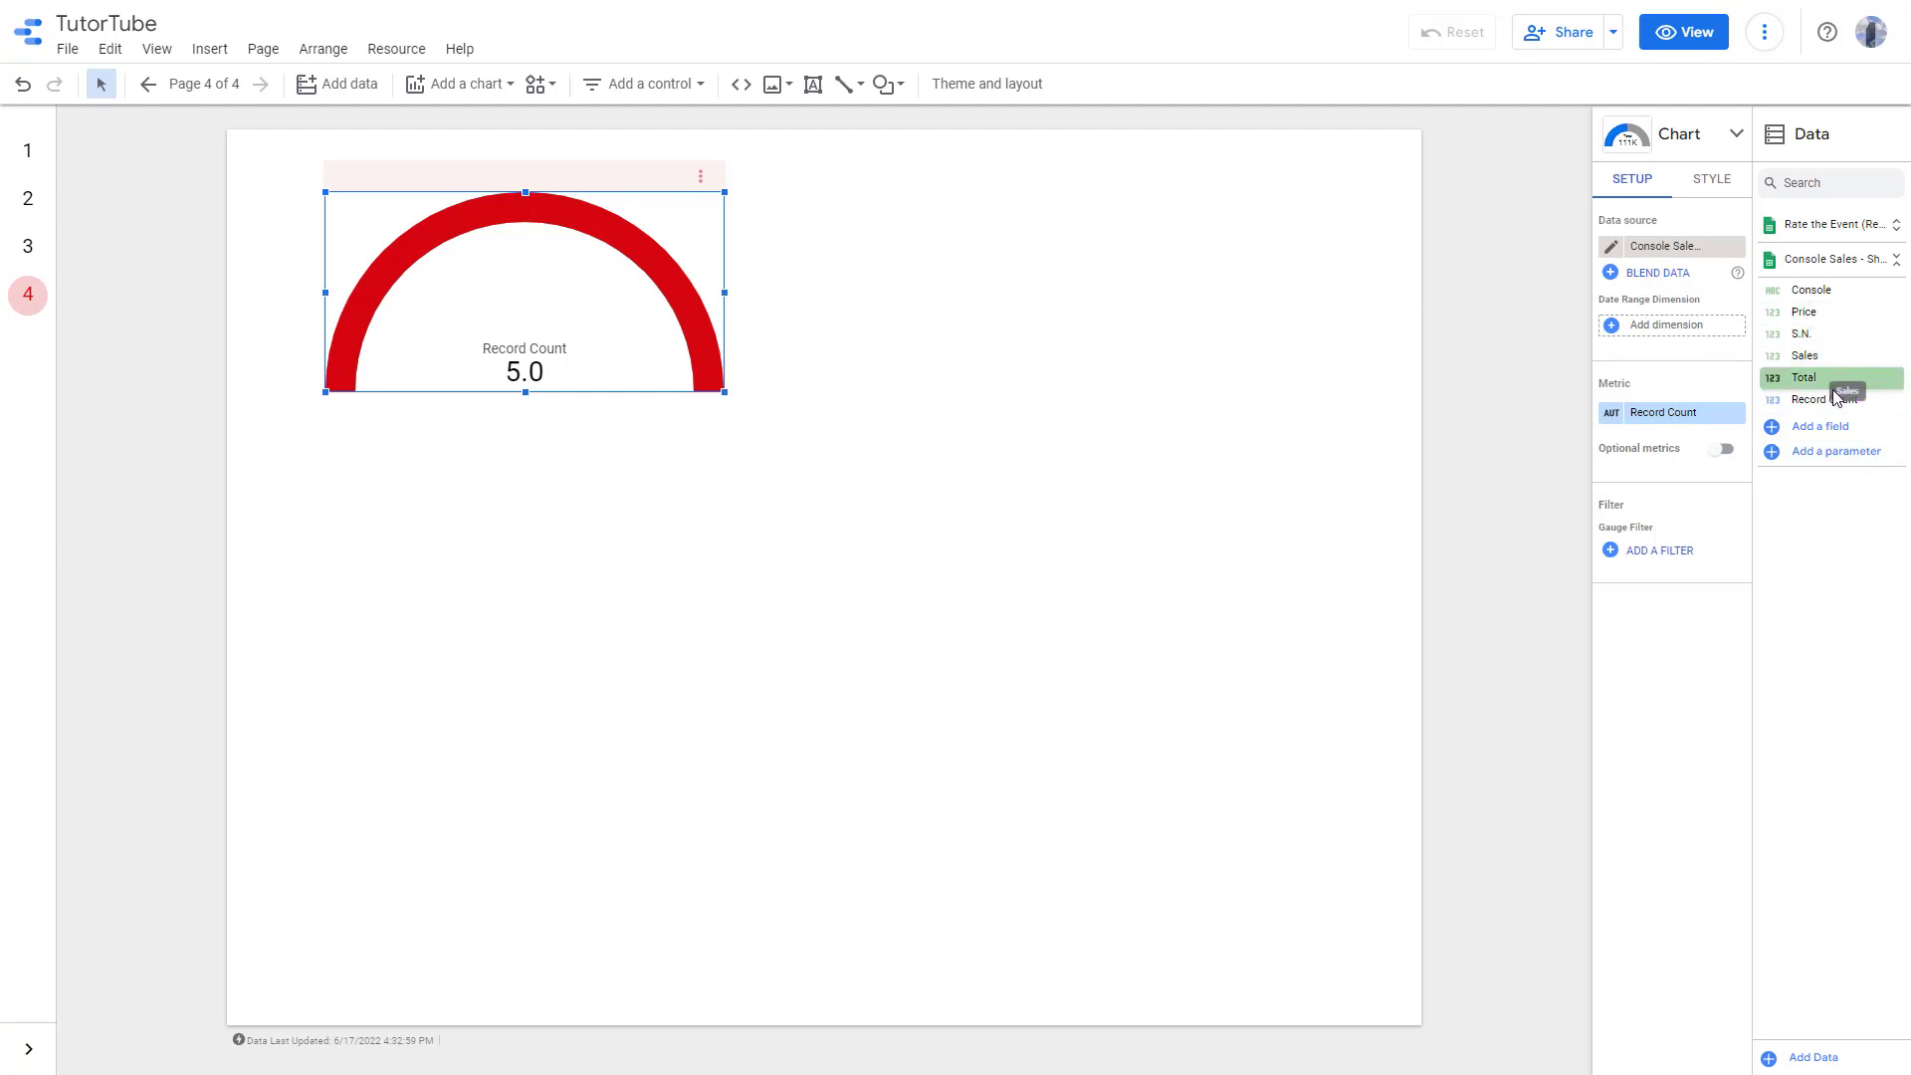
{"action": "left_click_drag", "start_coordinate": [1804, 378], "coordinate": [1665, 424]}
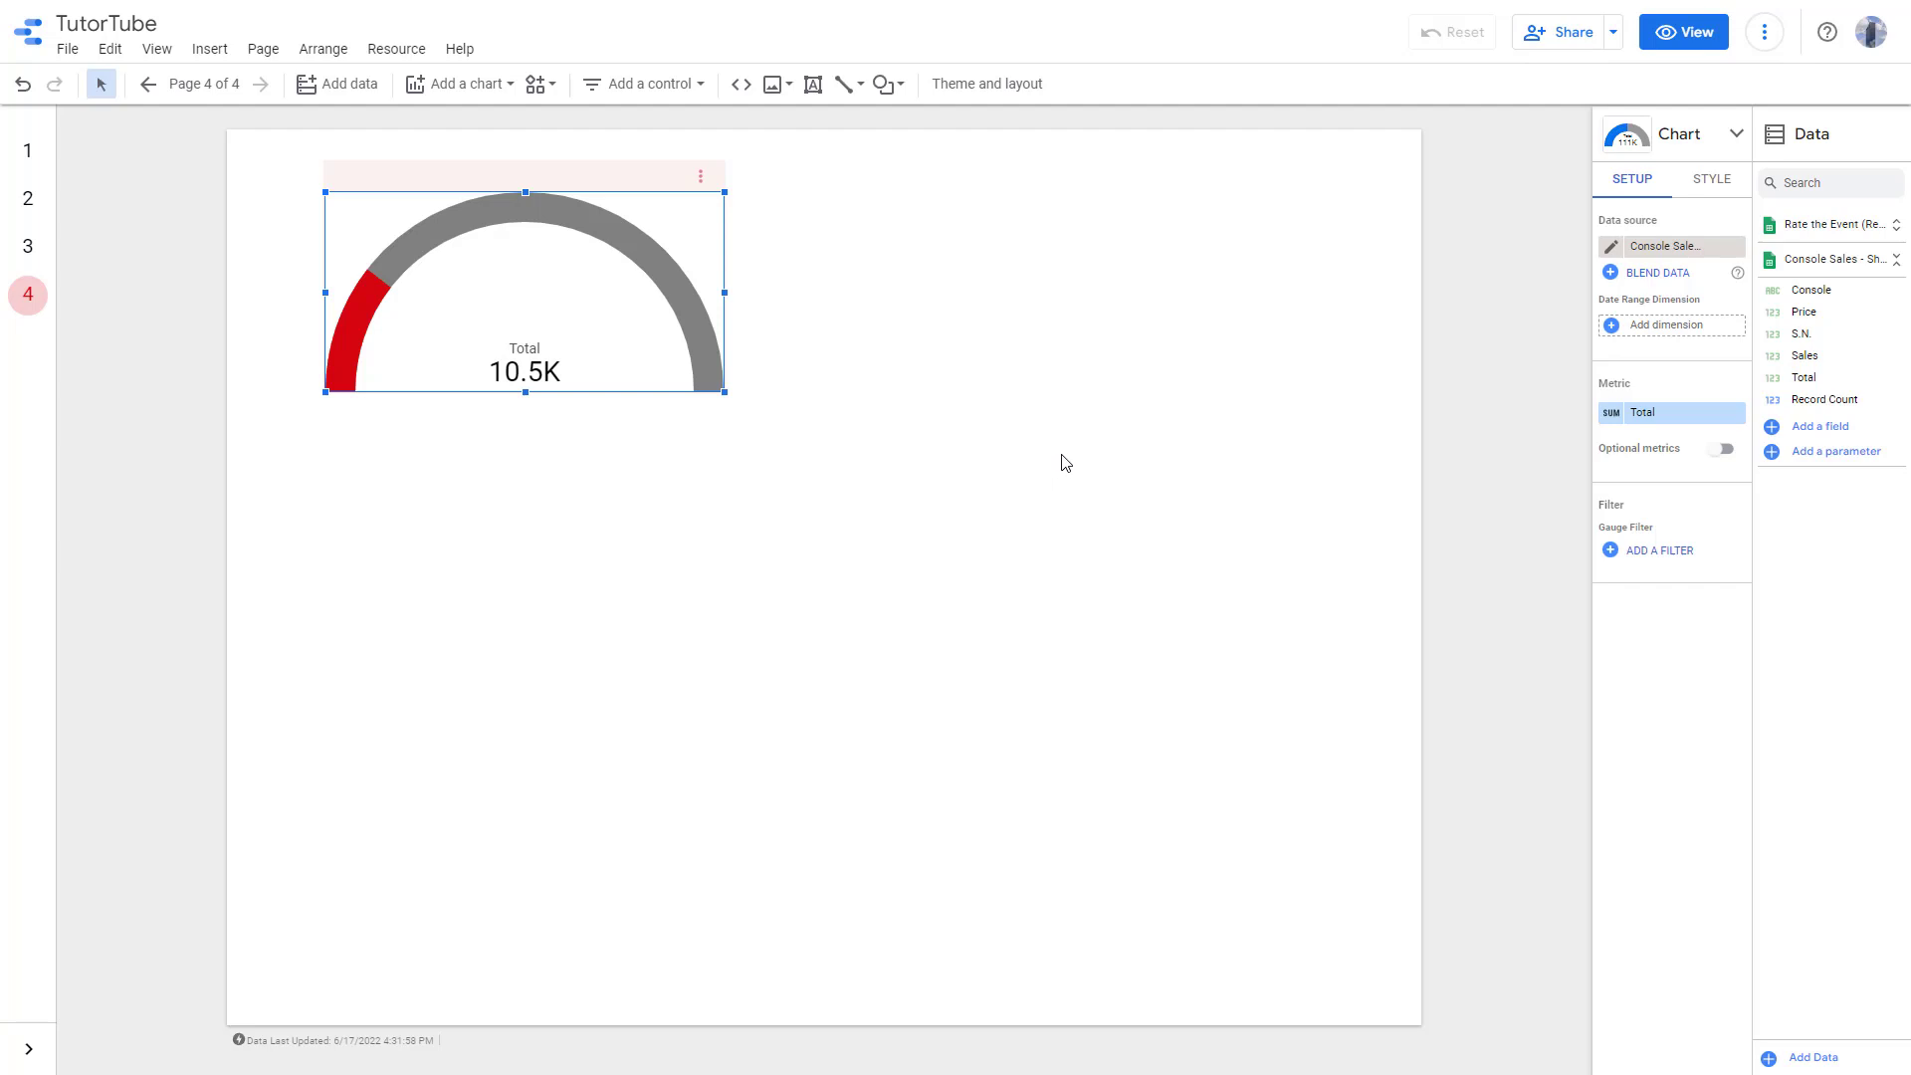
{"action": "left_click", "coordinate": [1722, 179]}
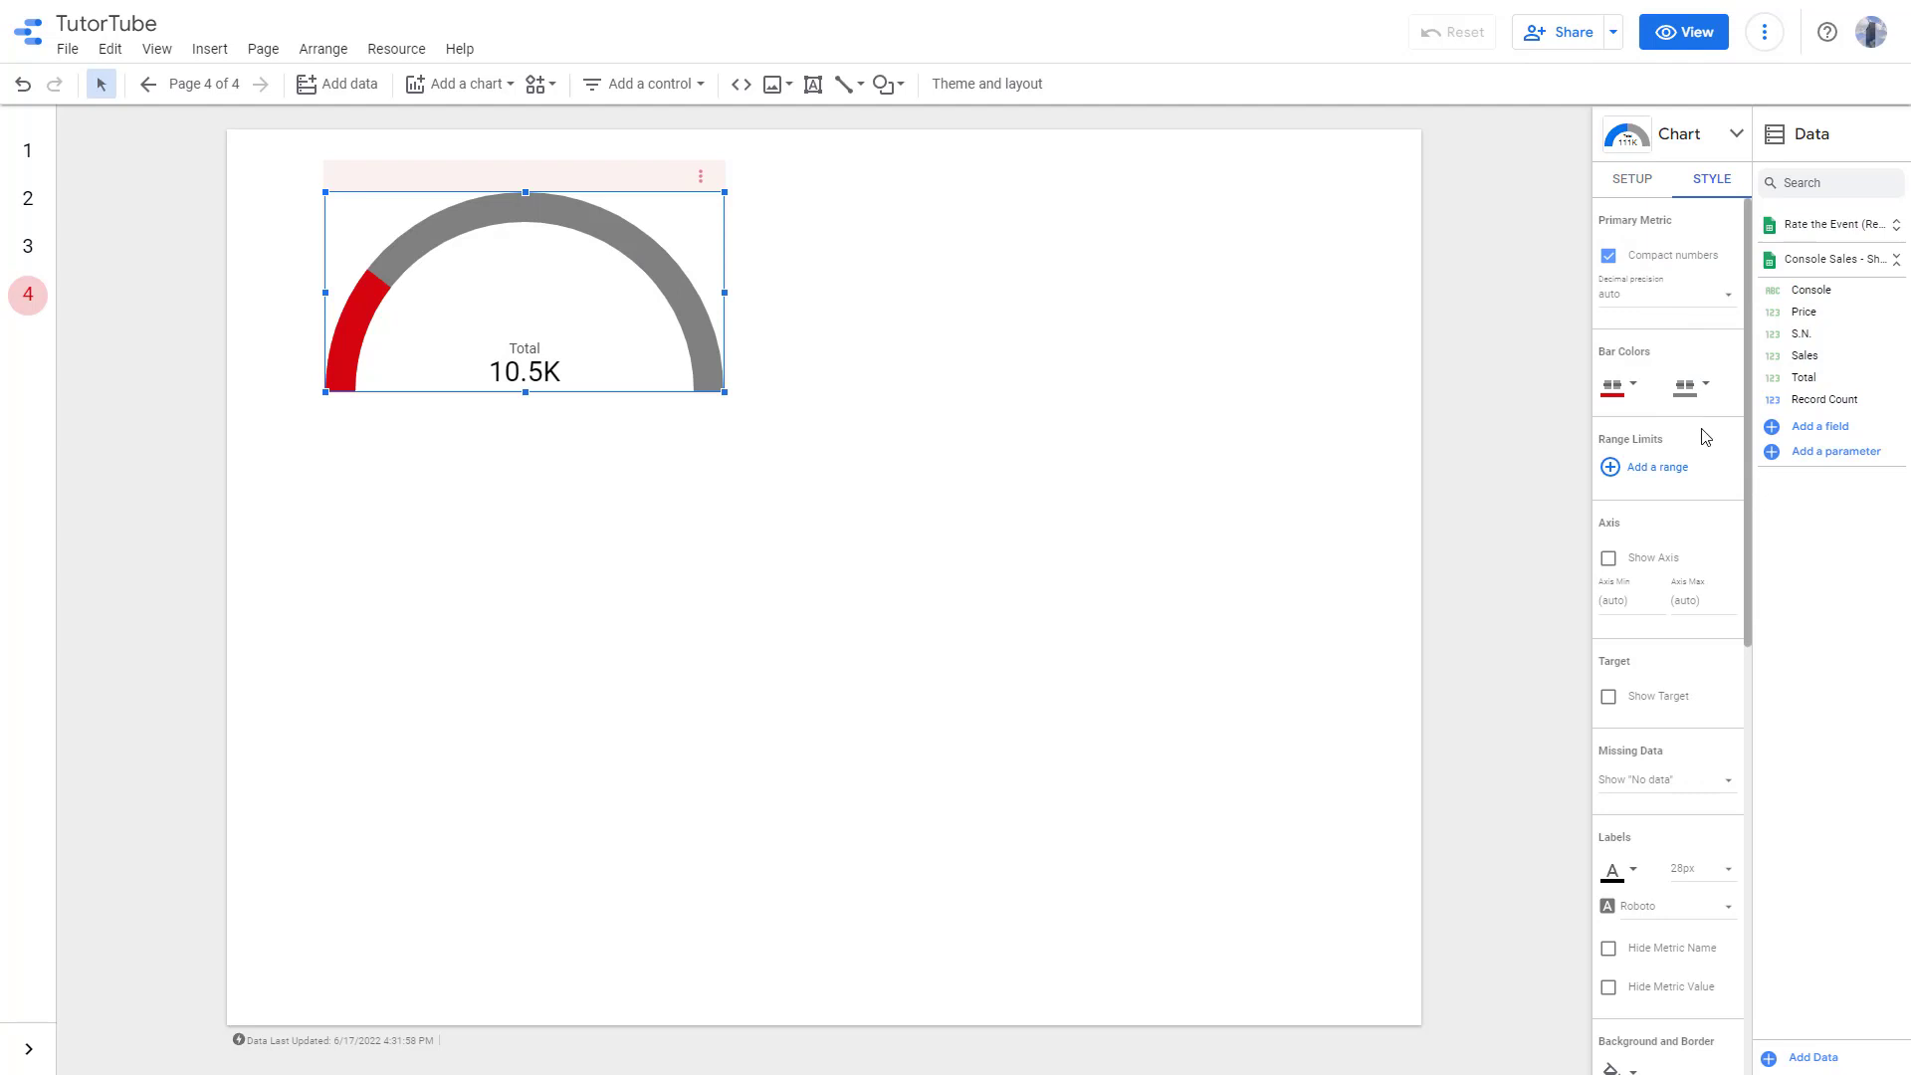
Show the gauge axis with a minimum of 0 and a maximum of 15000.
{"action": "scroll", "coordinate": [1706, 435], "scroll_direction": "down", "scroll_amount": 3}
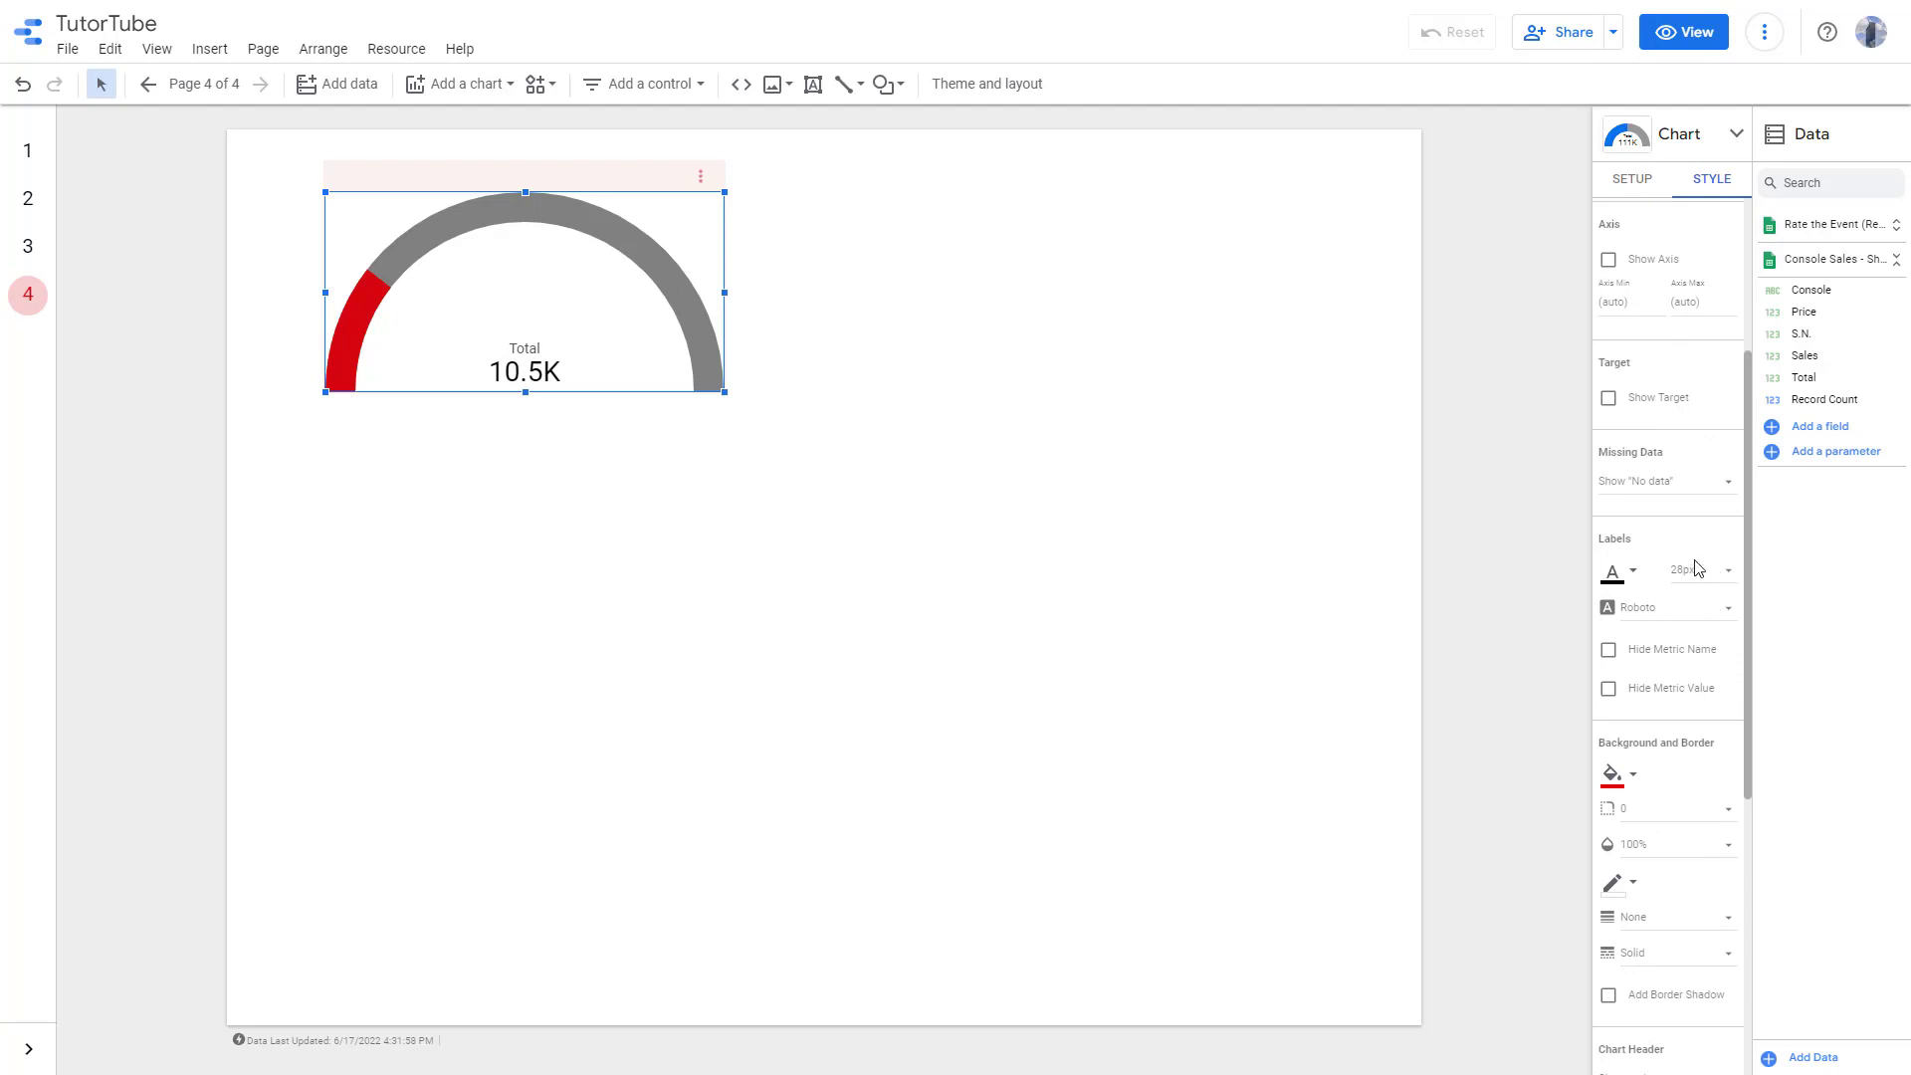
{"action": "left_click", "coordinate": [1610, 261]}
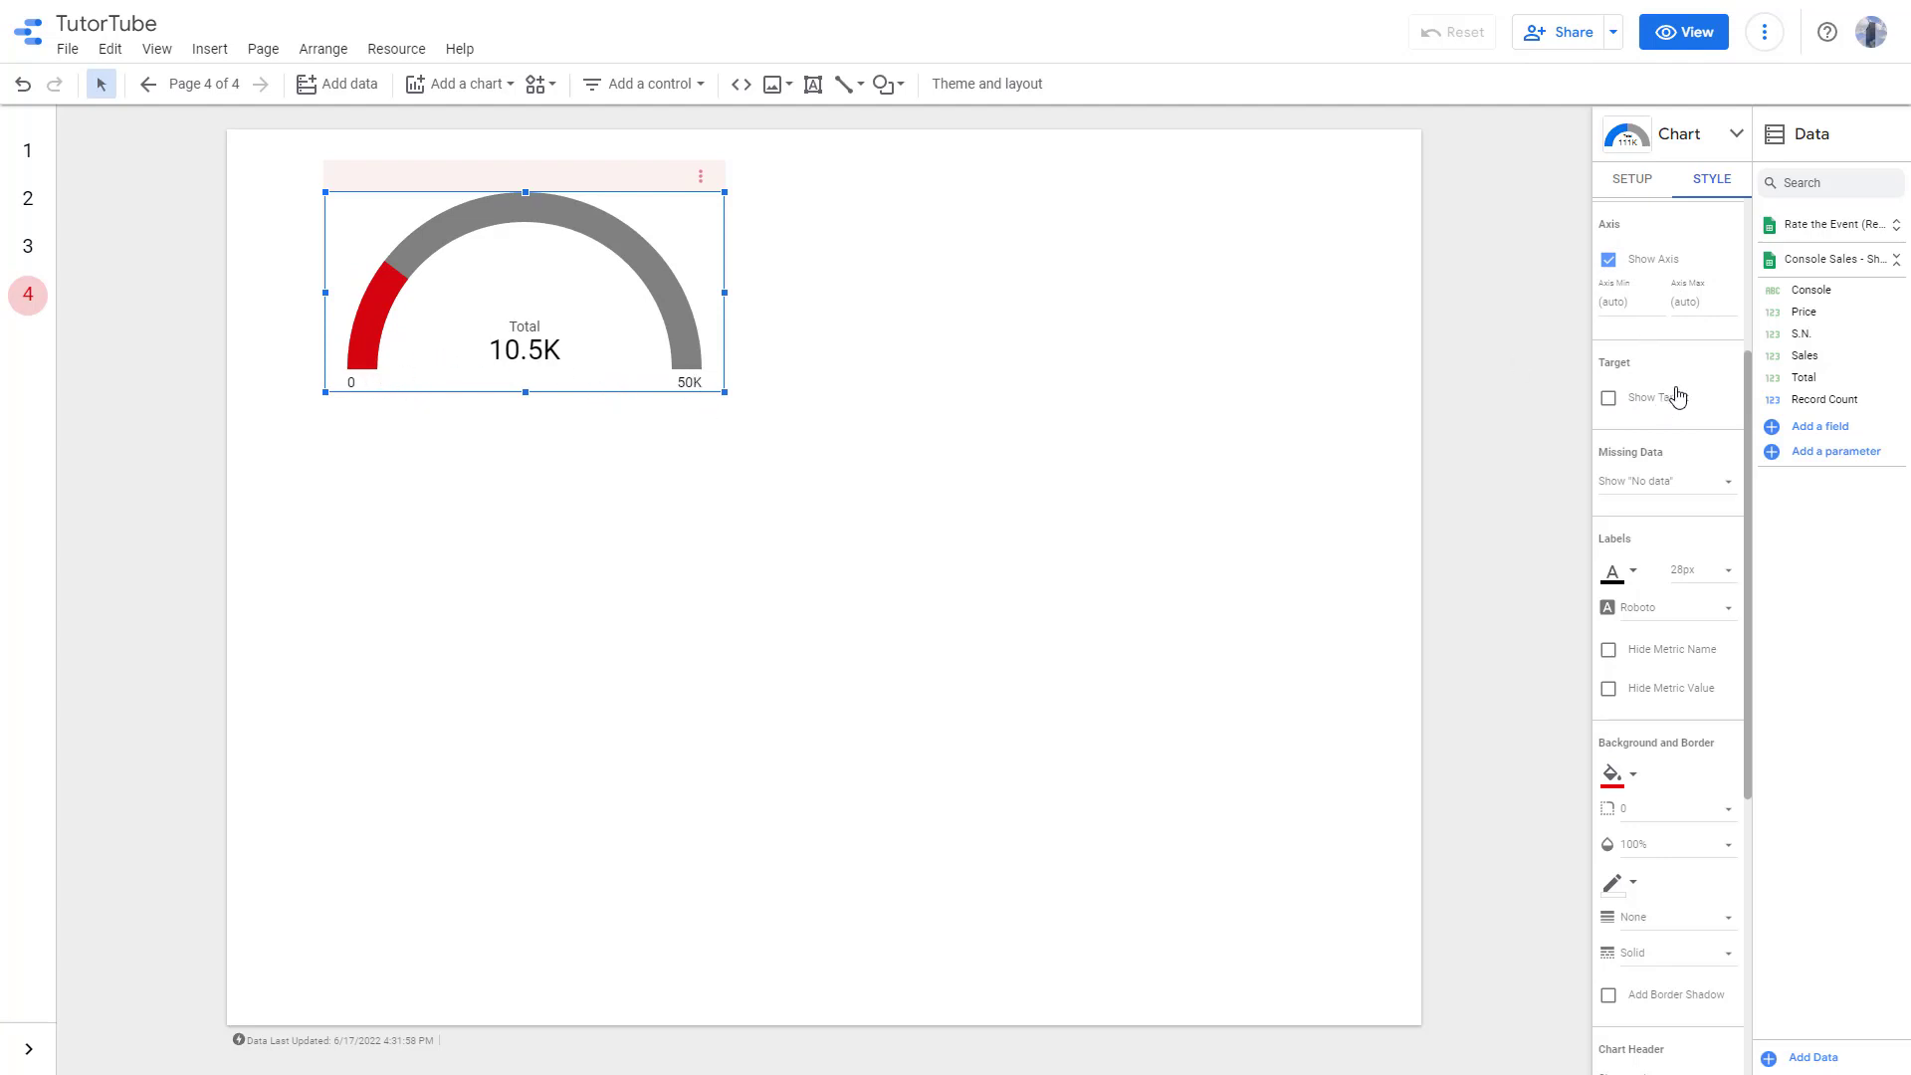
{"action": "left_click", "coordinate": [1641, 301]}
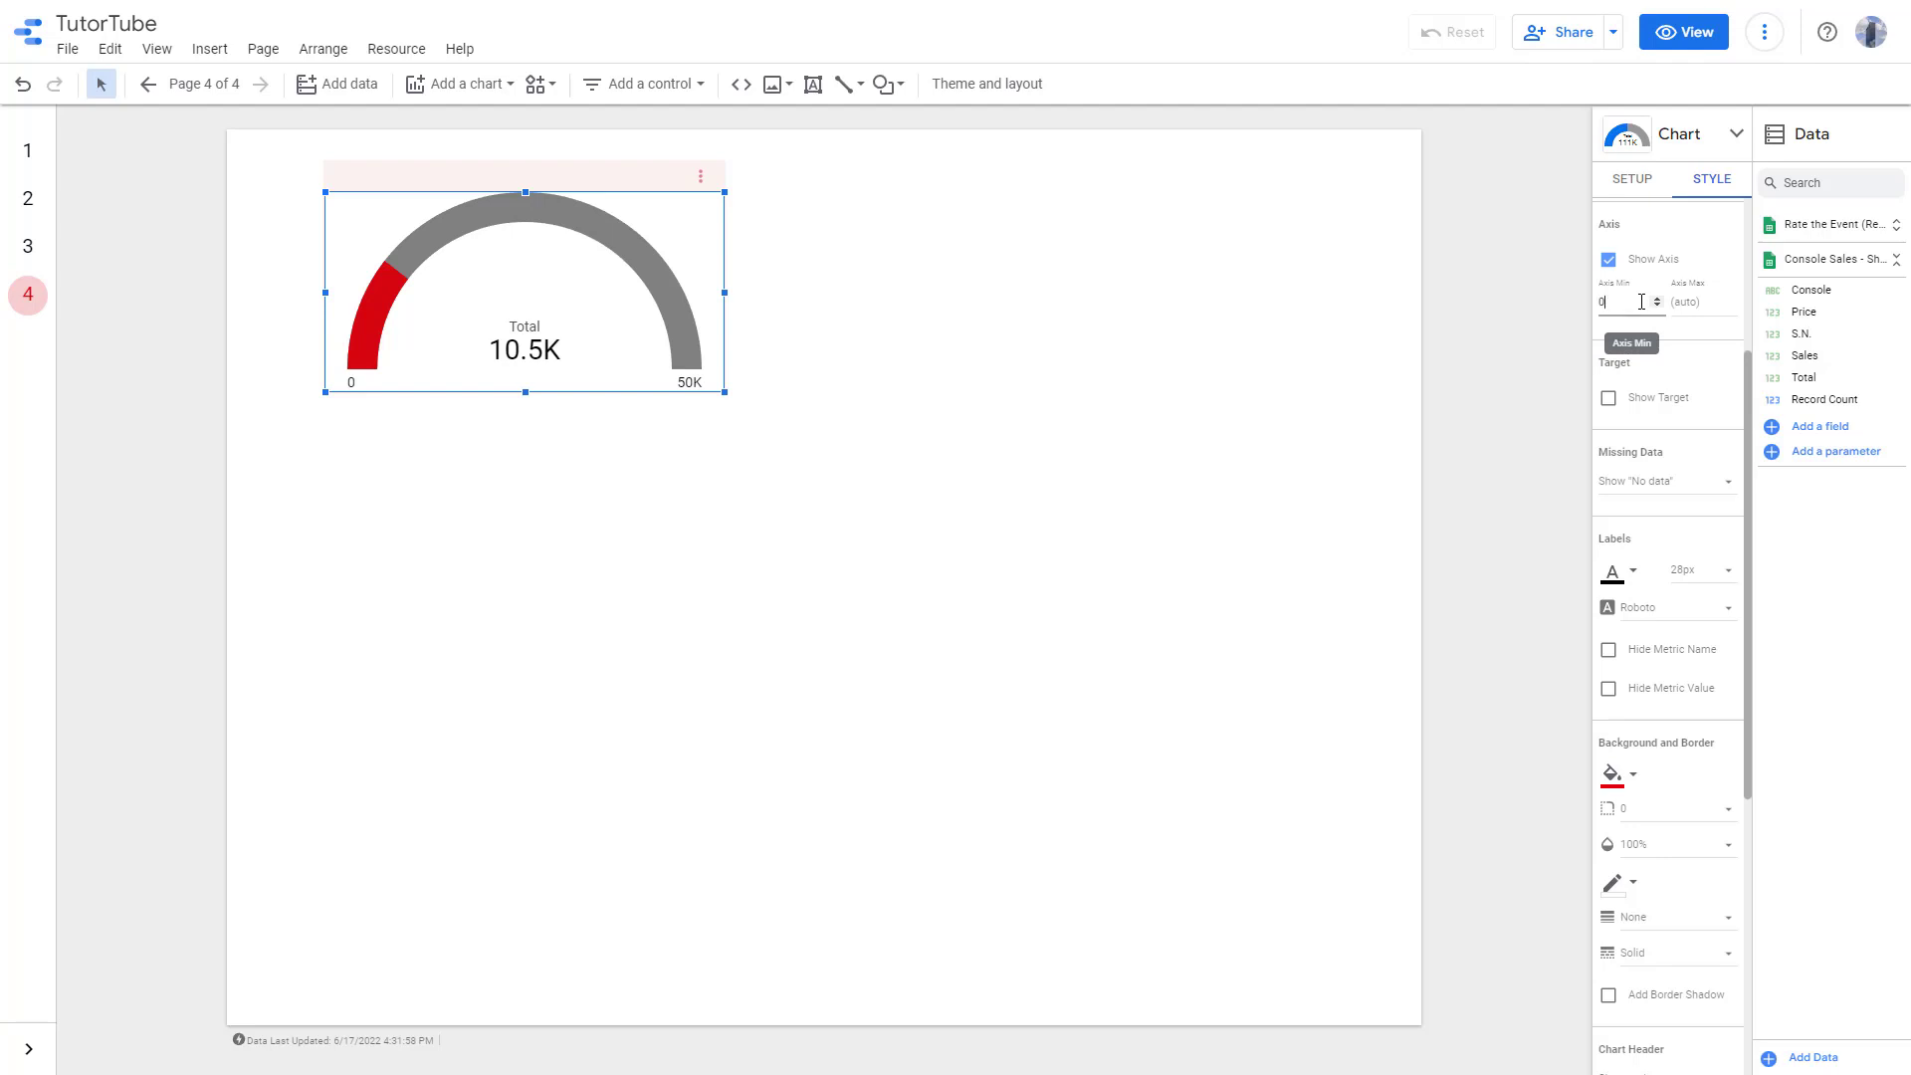
{"action": "left_click", "coordinate": [1687, 303]}
{"action": "type", "text": "1500"}
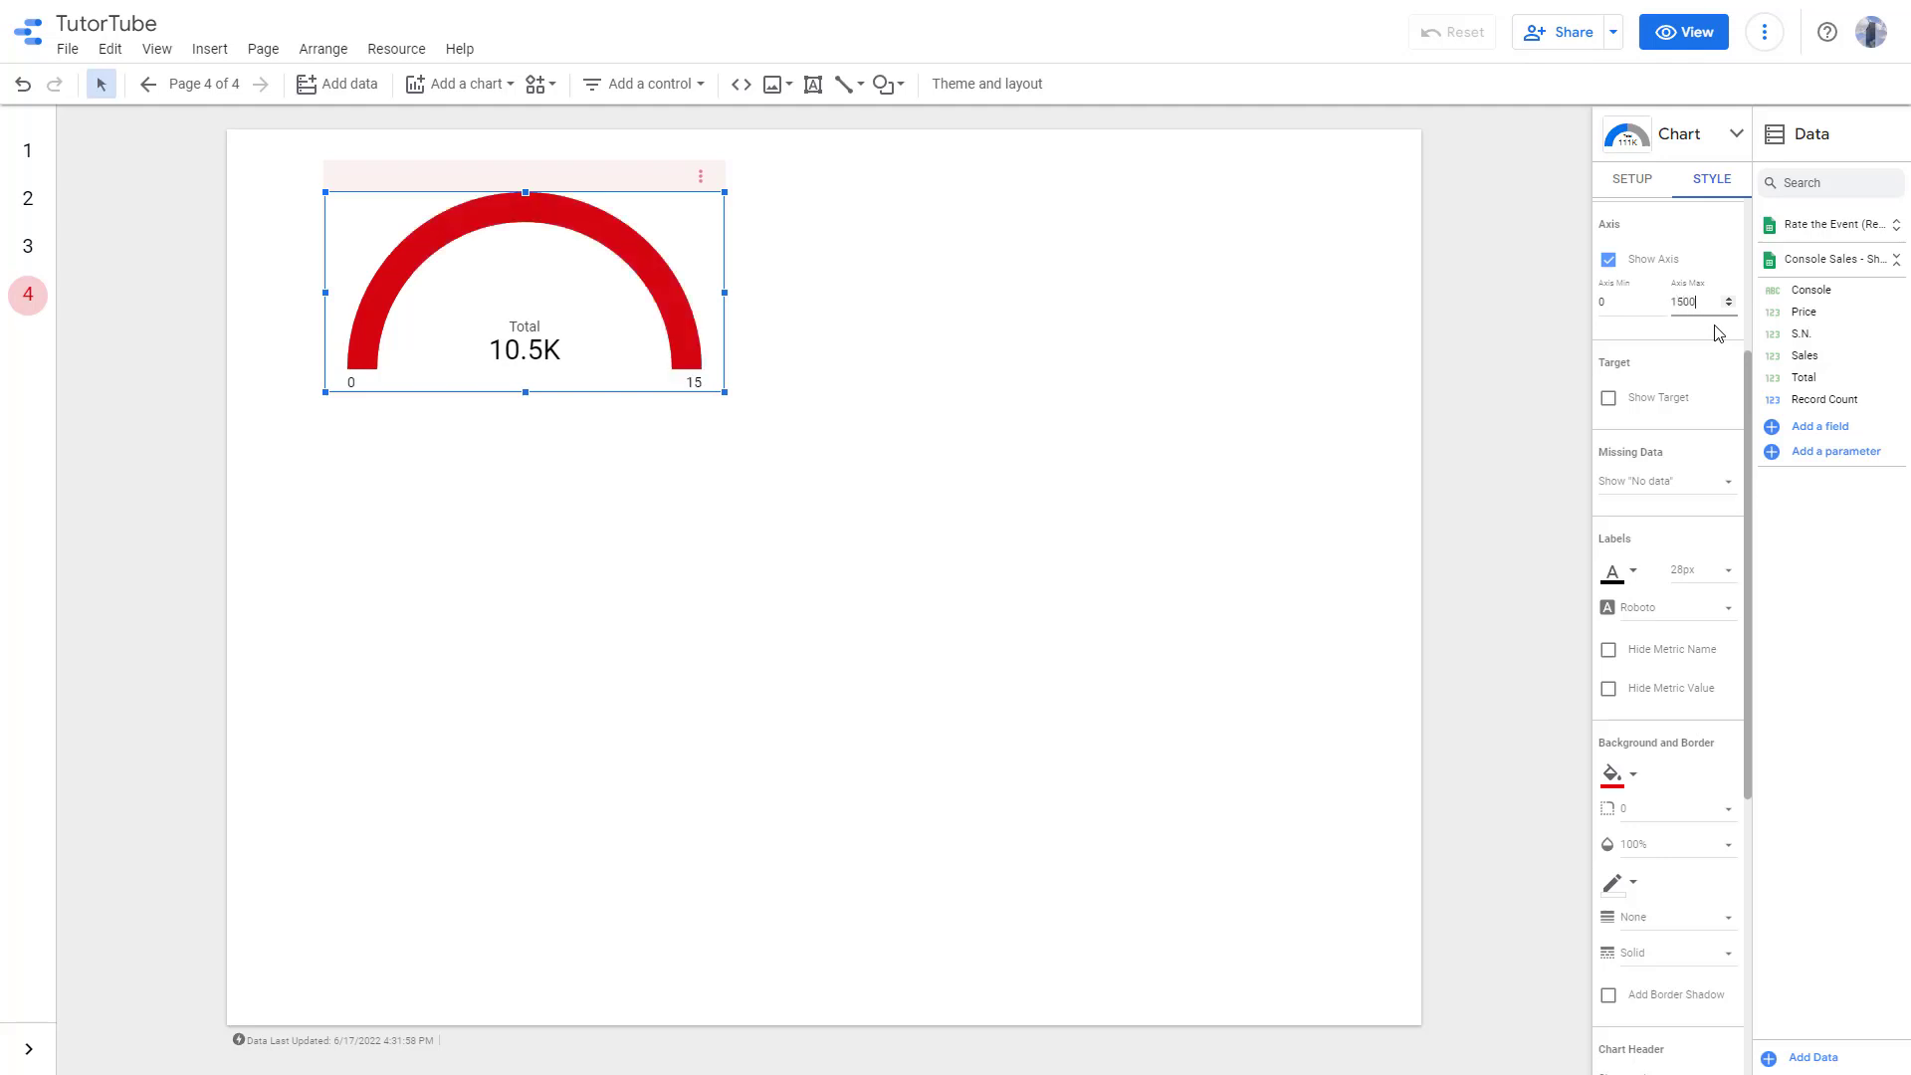
{"action": "type", "text": "0"}
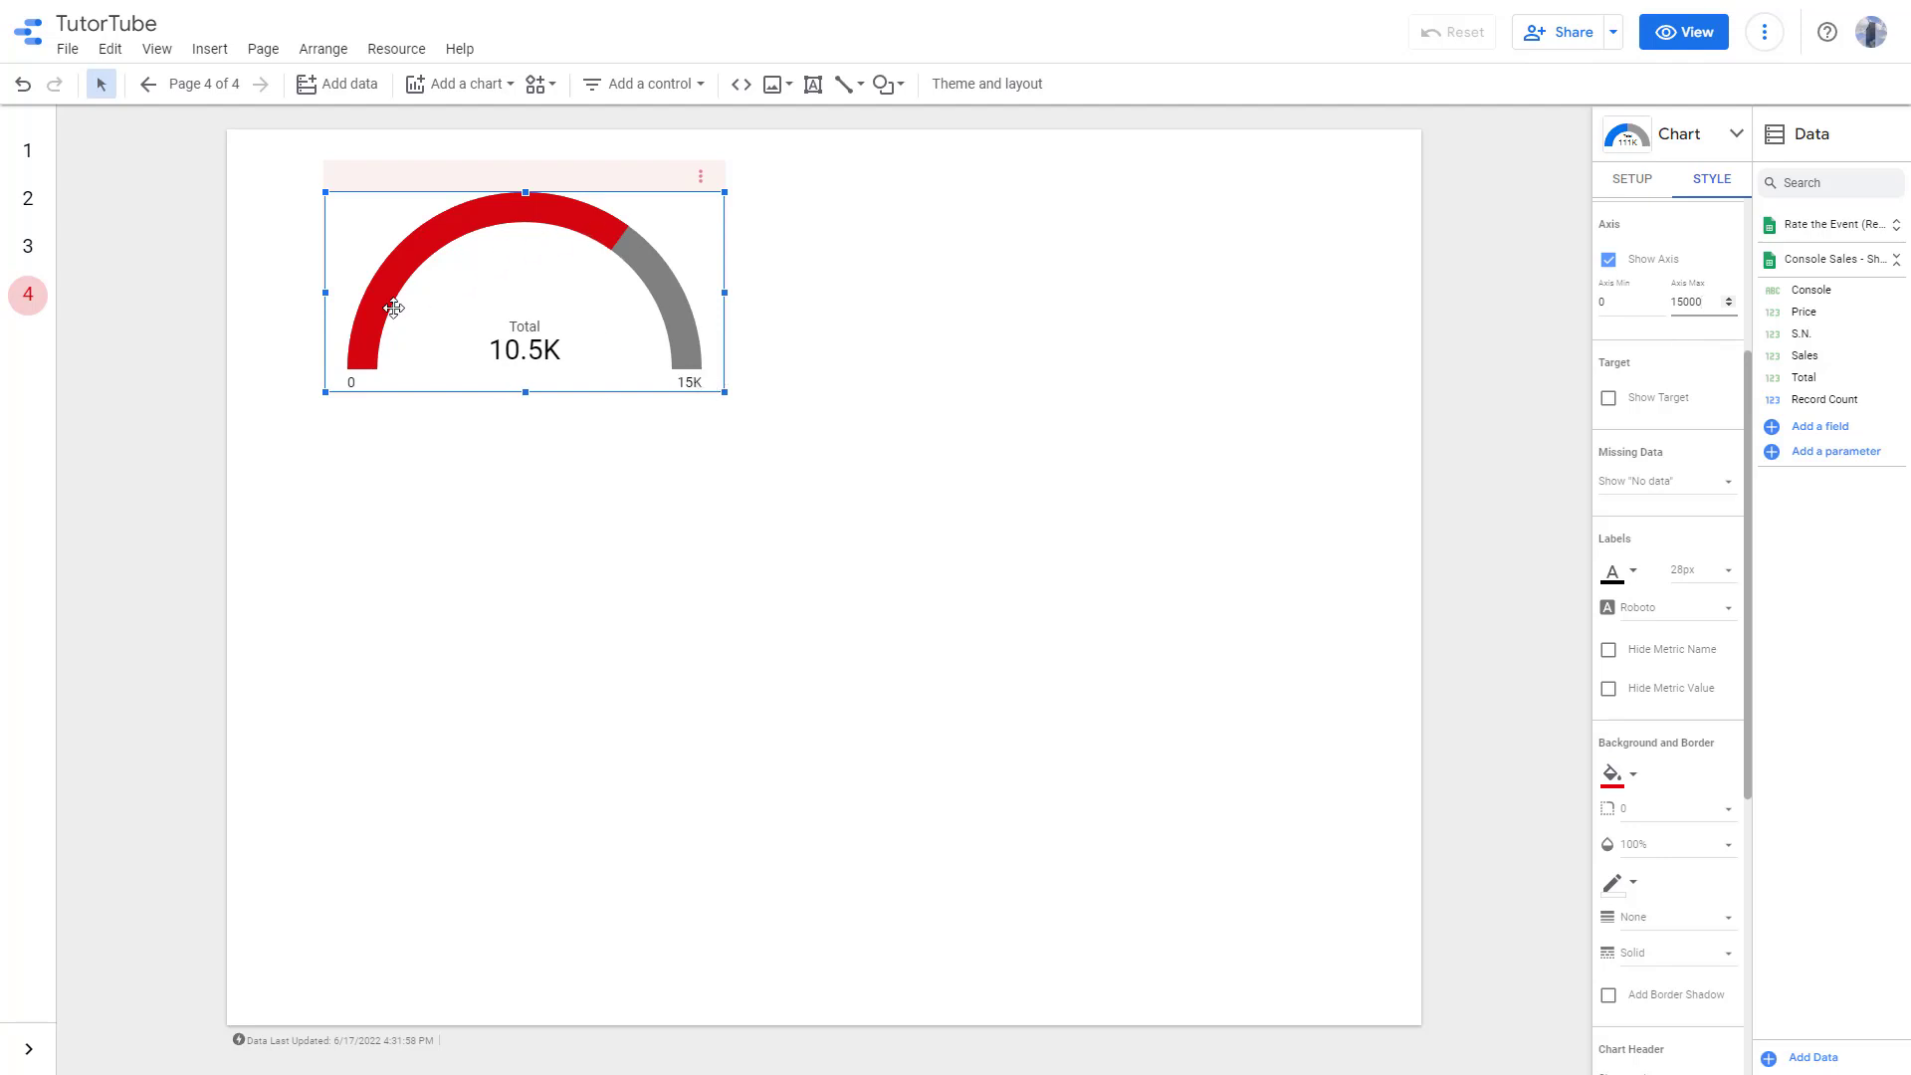
Turn on the gauge's target marker and set the target value to 8000.
{"action": "left_click", "coordinate": [1665, 401]}
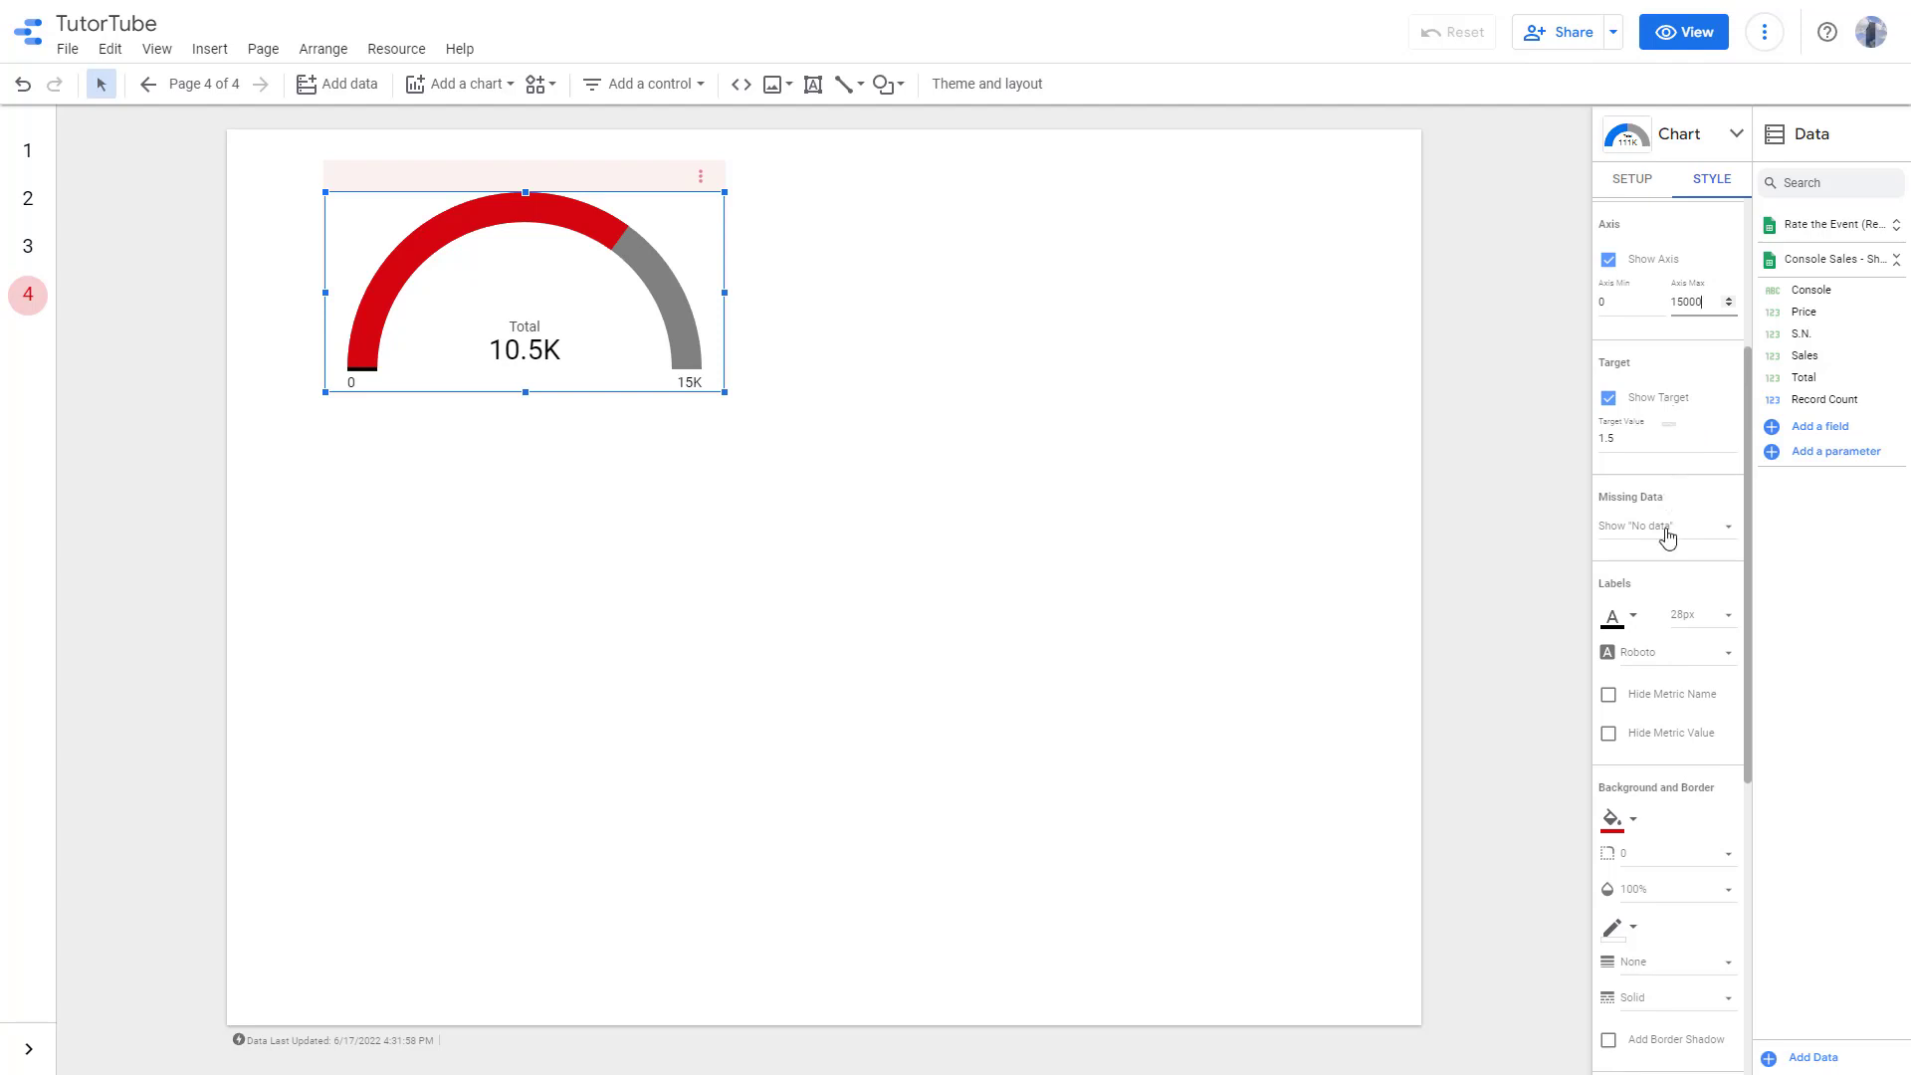
{"action": "left_click", "coordinate": [1649, 441]}
{"action": "left_click_drag", "start_coordinate": [1561, 450], "coordinate": [1614, 465]}
{"action": "type", "text": "8000"}
{"action": "left_click", "coordinate": [913, 305]}
Add a gauge with range bands to the right of the first gauge.
{"action": "left_click", "coordinate": [709, 318]}
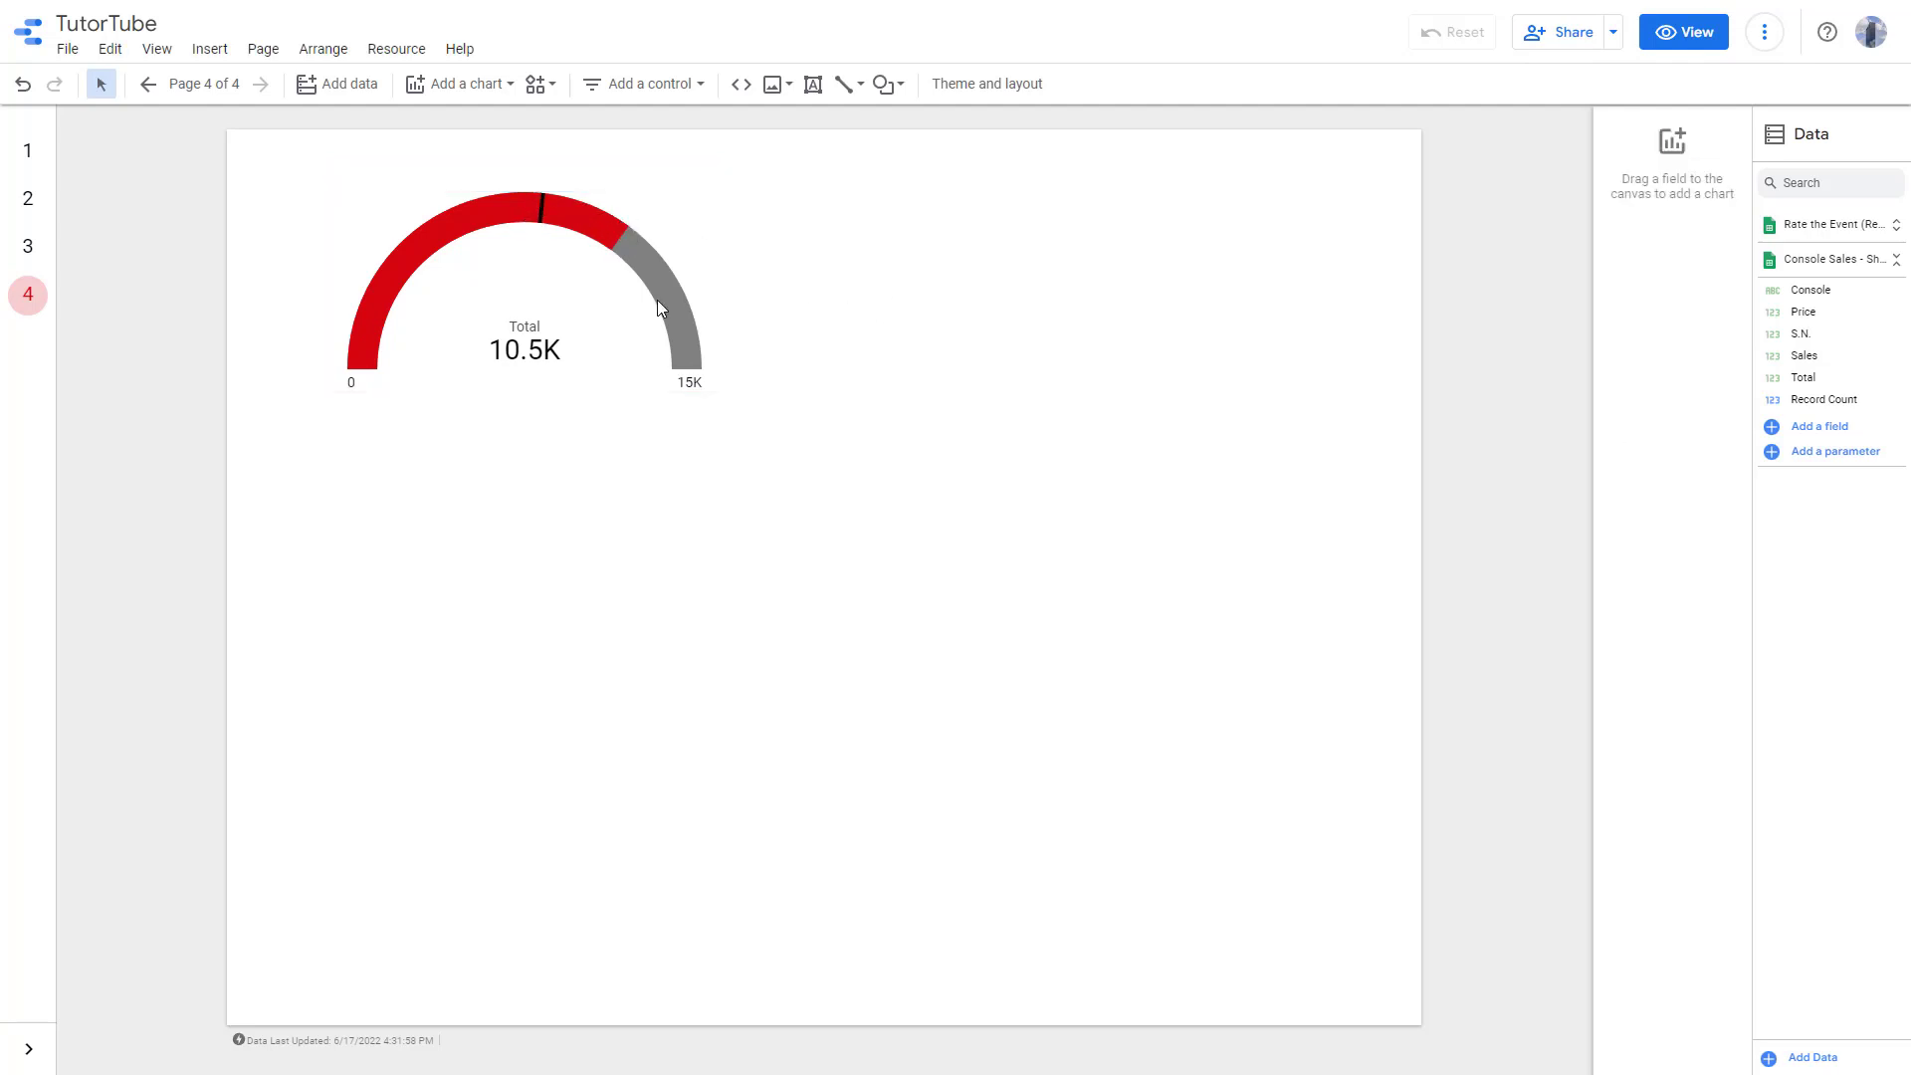
{"action": "left_click", "coordinate": [953, 300]}
{"action": "left_click", "coordinate": [486, 93]}
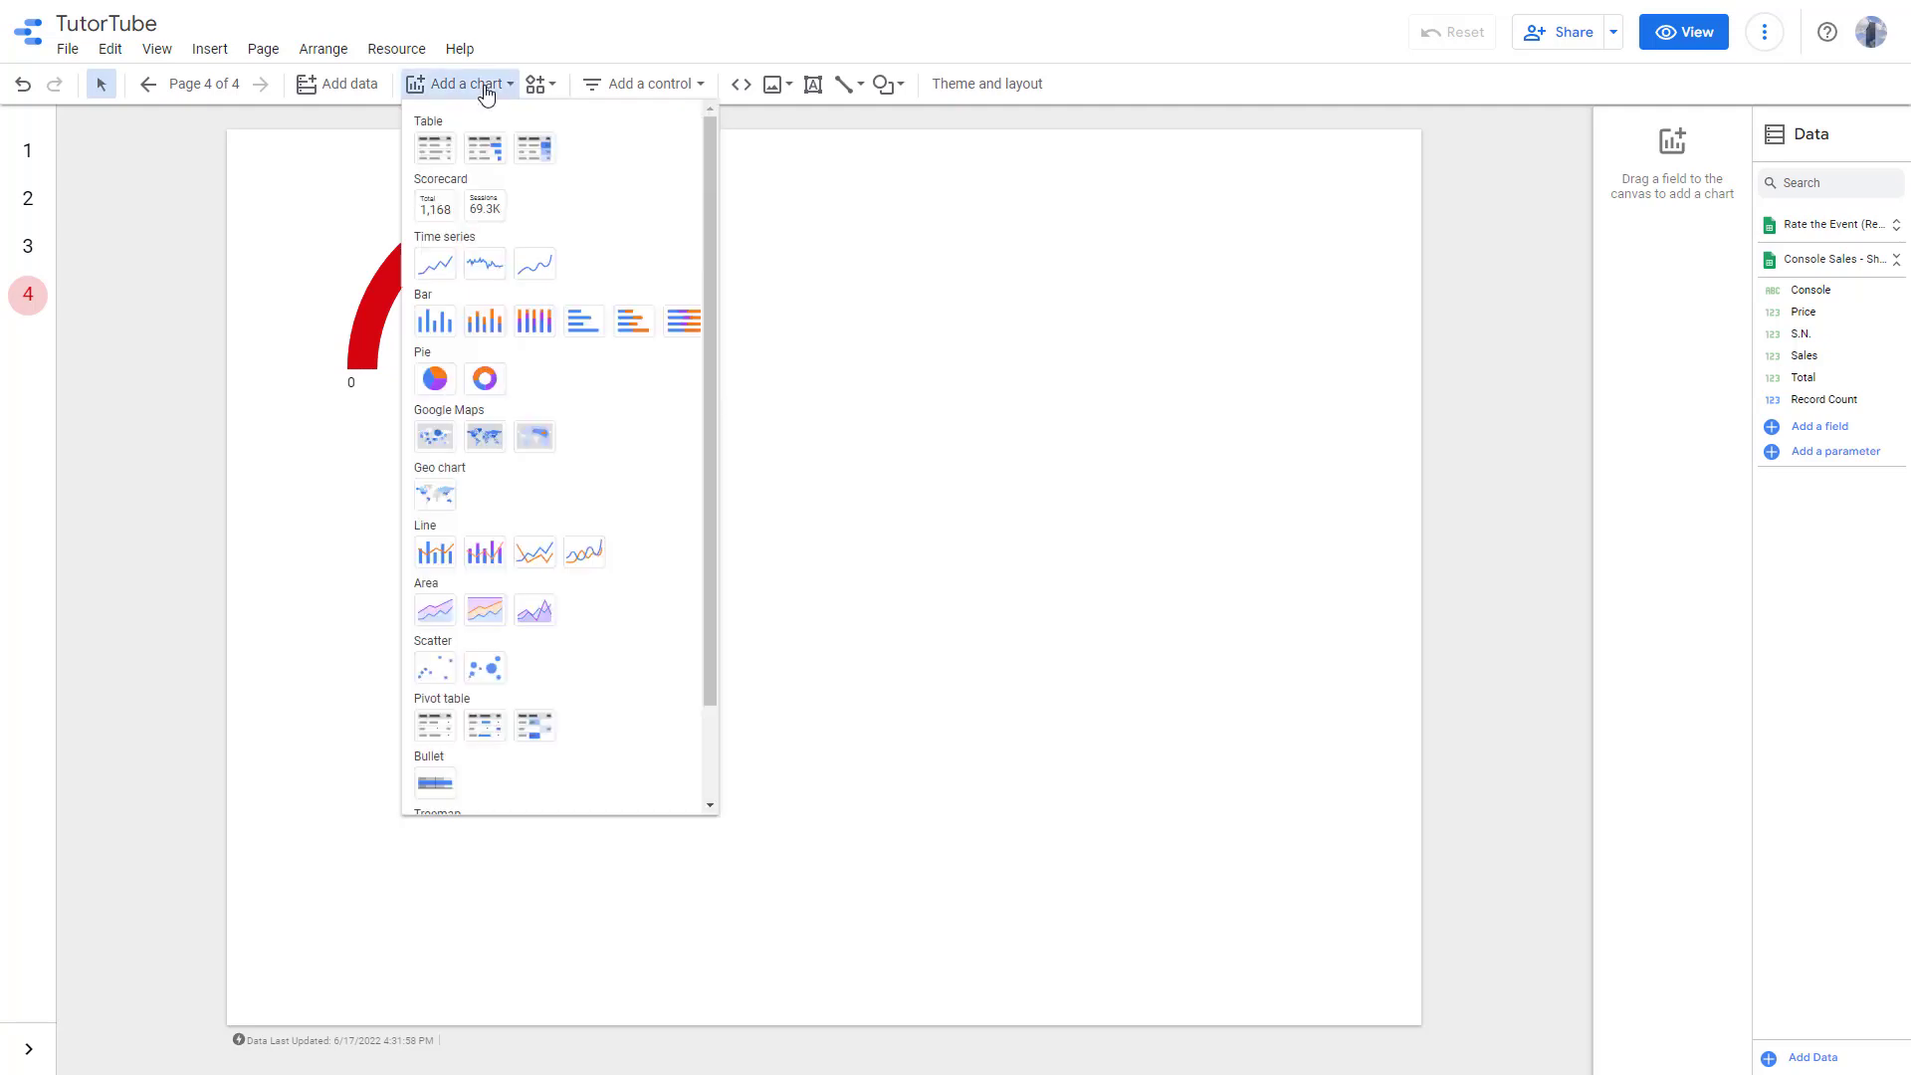
{"action": "scroll", "coordinate": [567, 453], "scroll_direction": "down", "scroll_amount": 1}
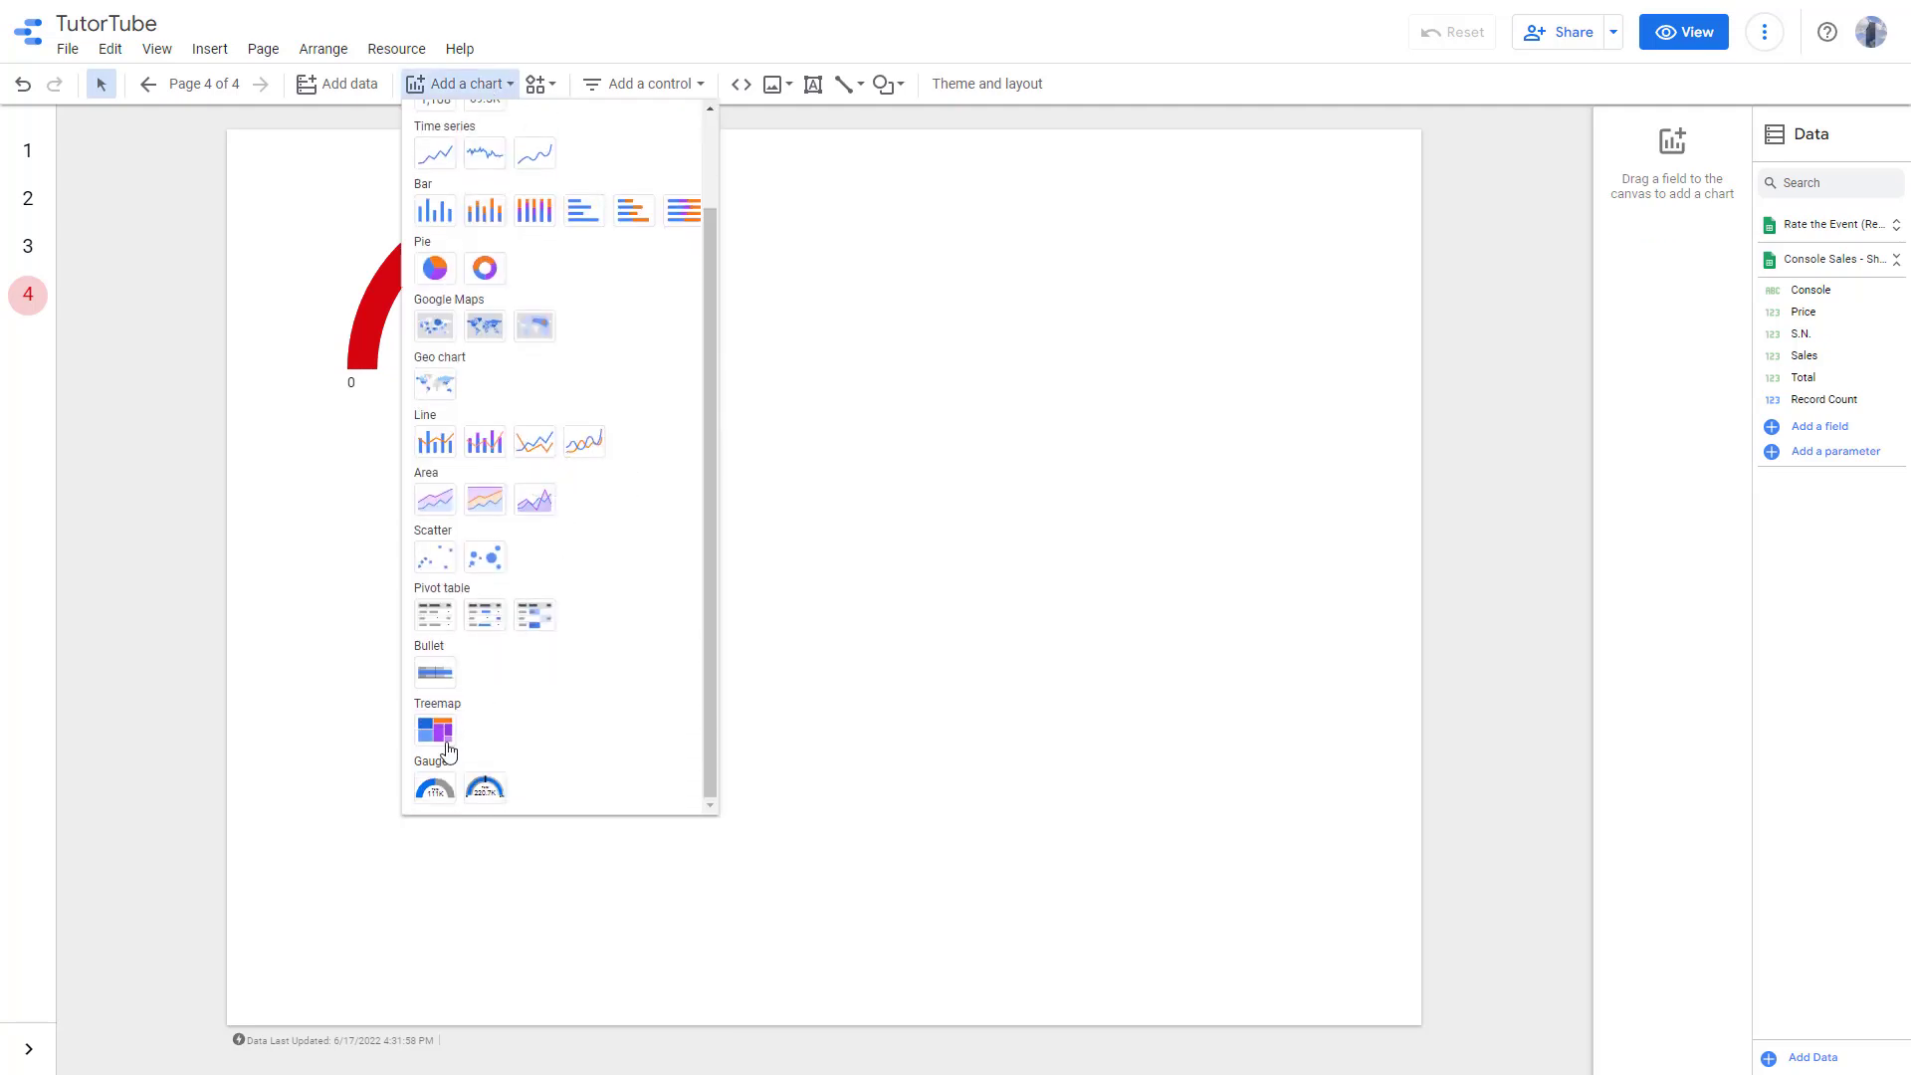
{"action": "left_click", "coordinate": [488, 793]}
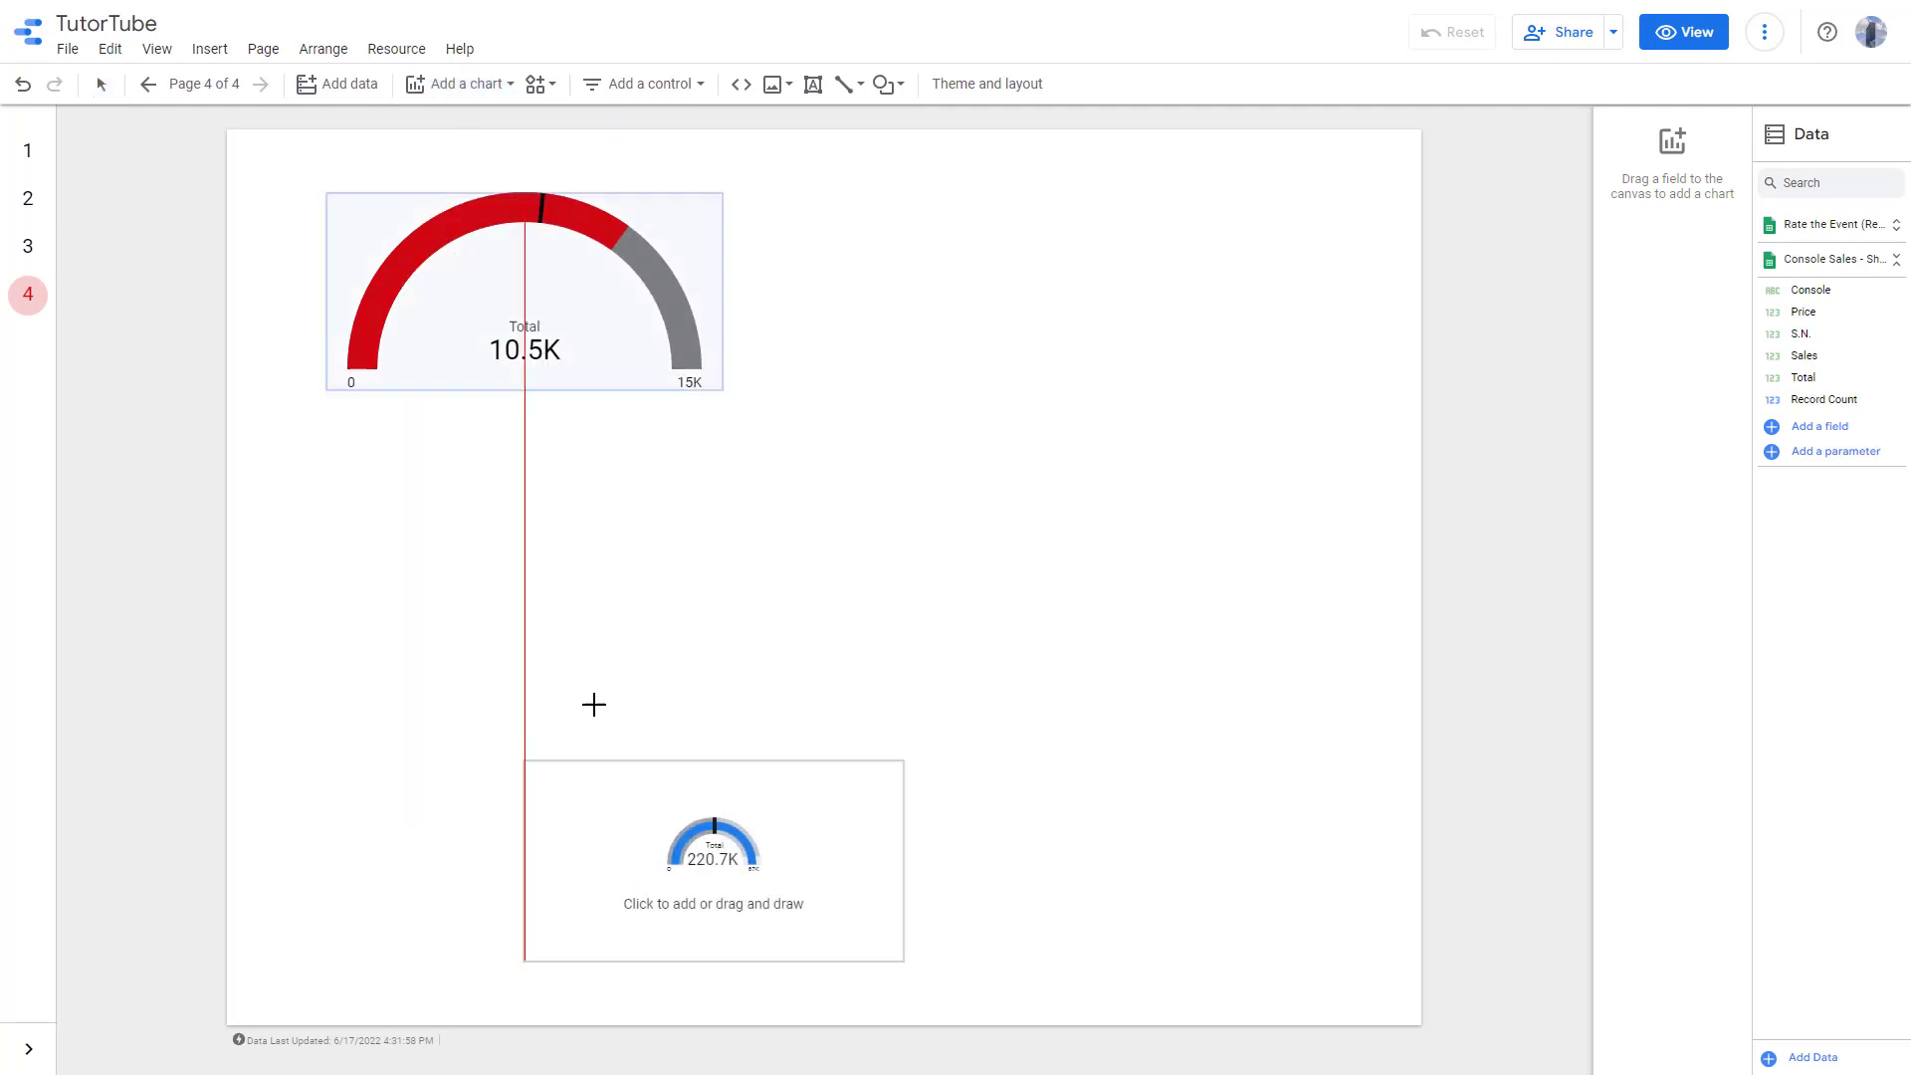
{"action": "left_click", "coordinate": [854, 208]}
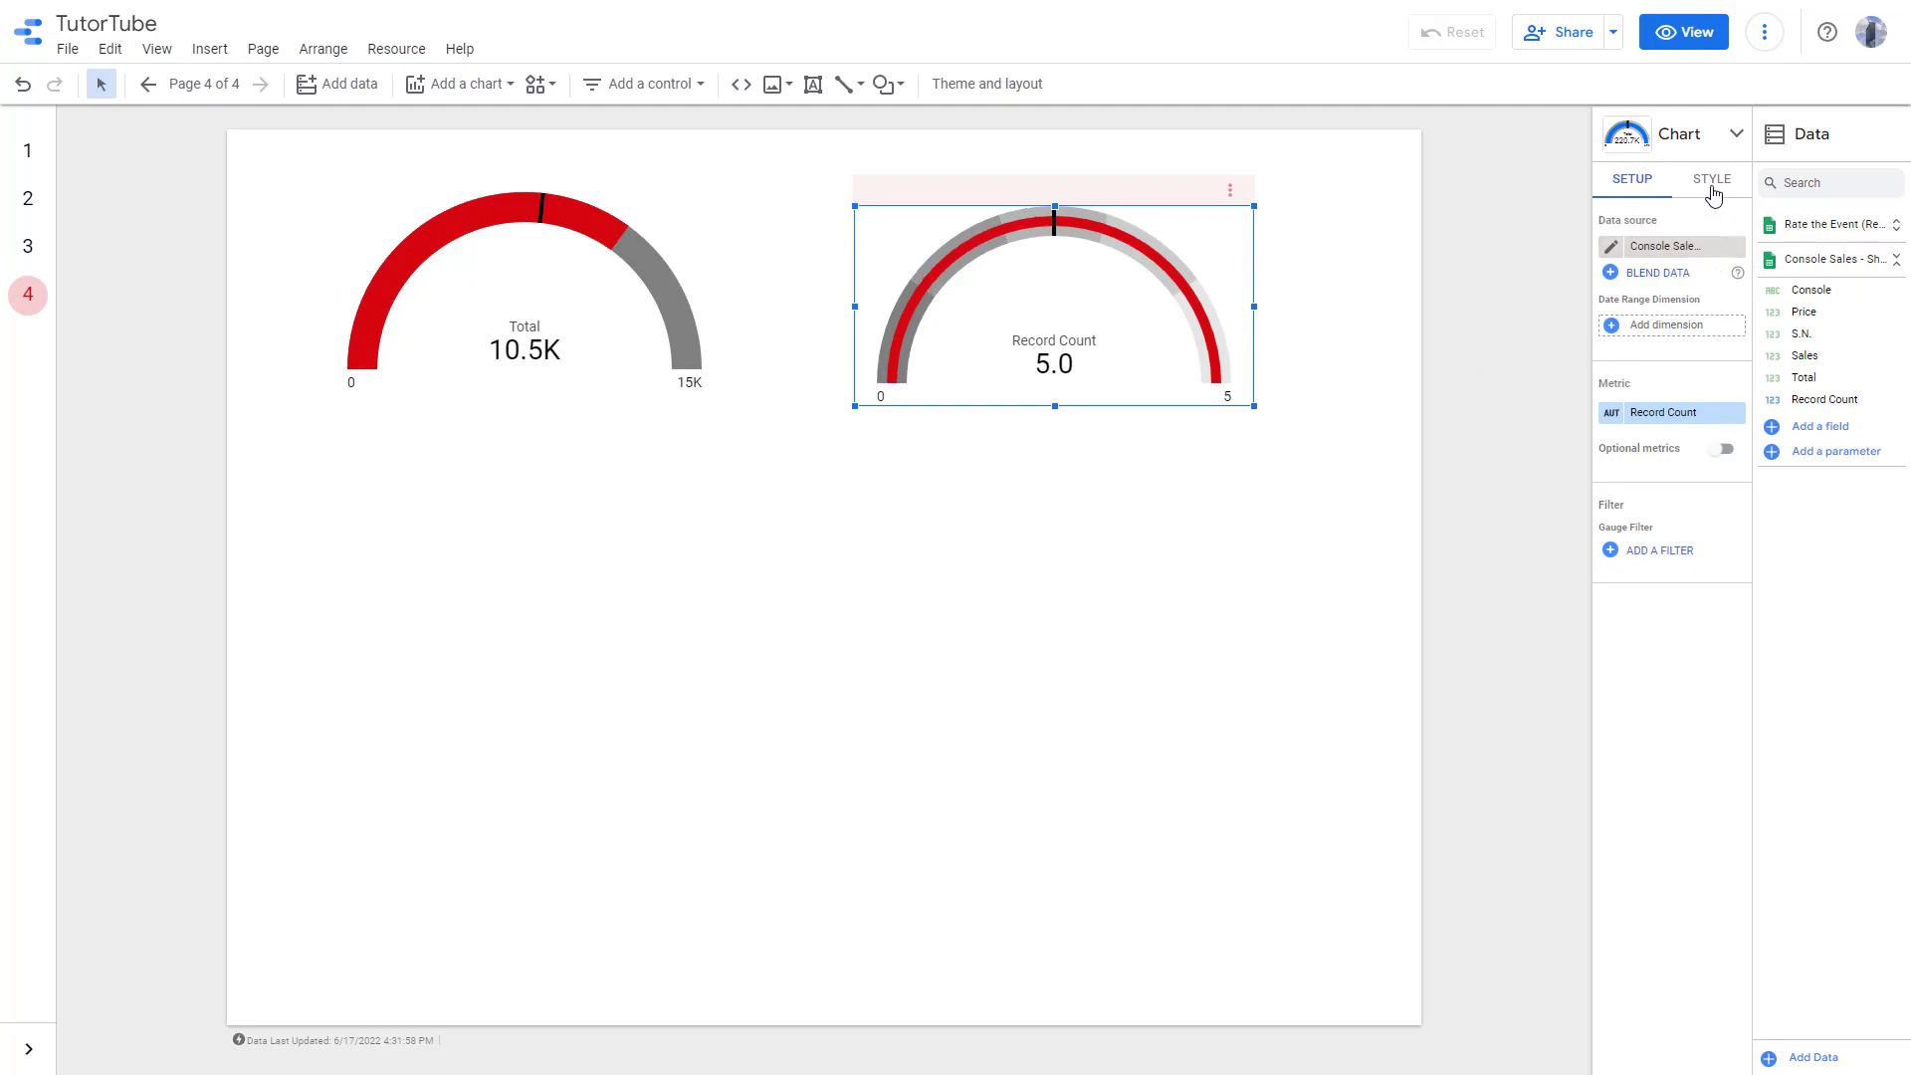
Change the new gauge's metric from Record Count to Total.
{"action": "left_click", "coordinate": [1712, 185]}
{"action": "left_click", "coordinate": [1645, 183]}
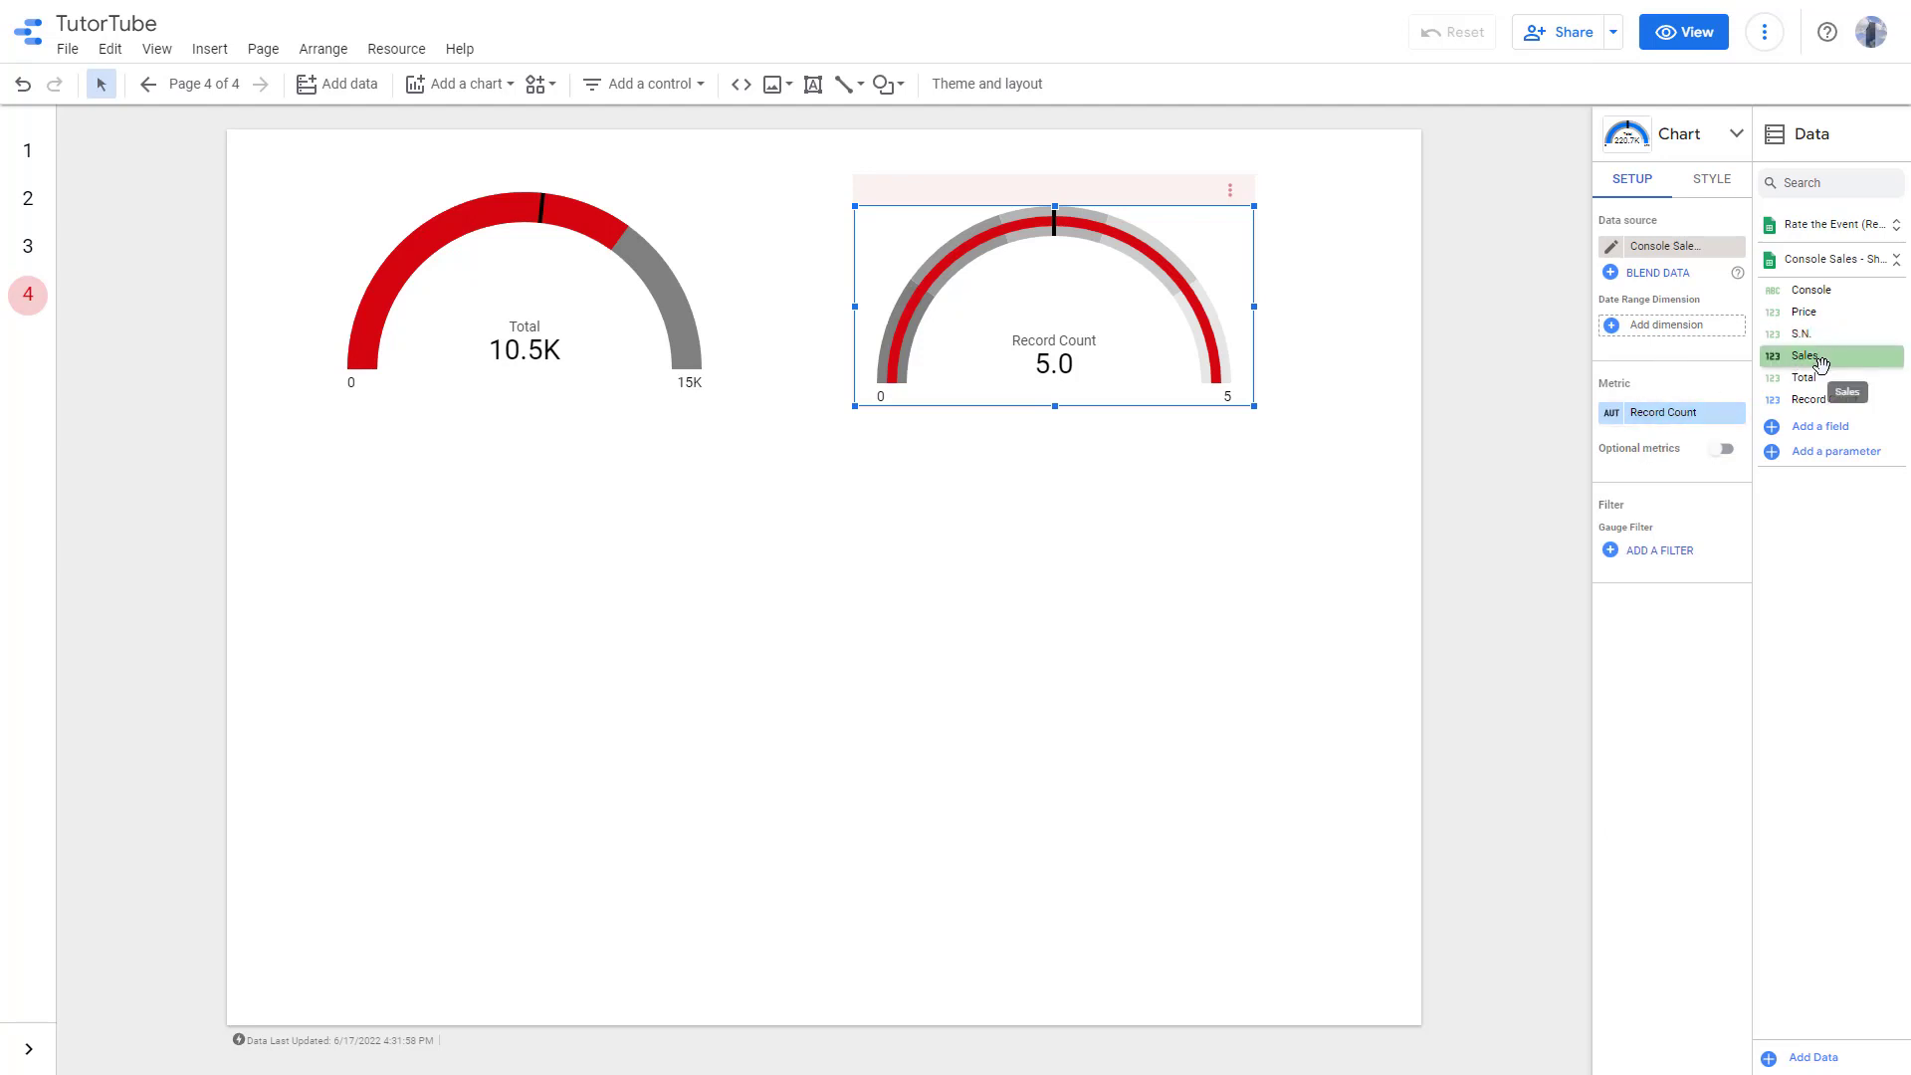
{"action": "left_click_drag", "start_coordinate": [1804, 377], "coordinate": [1694, 411]}
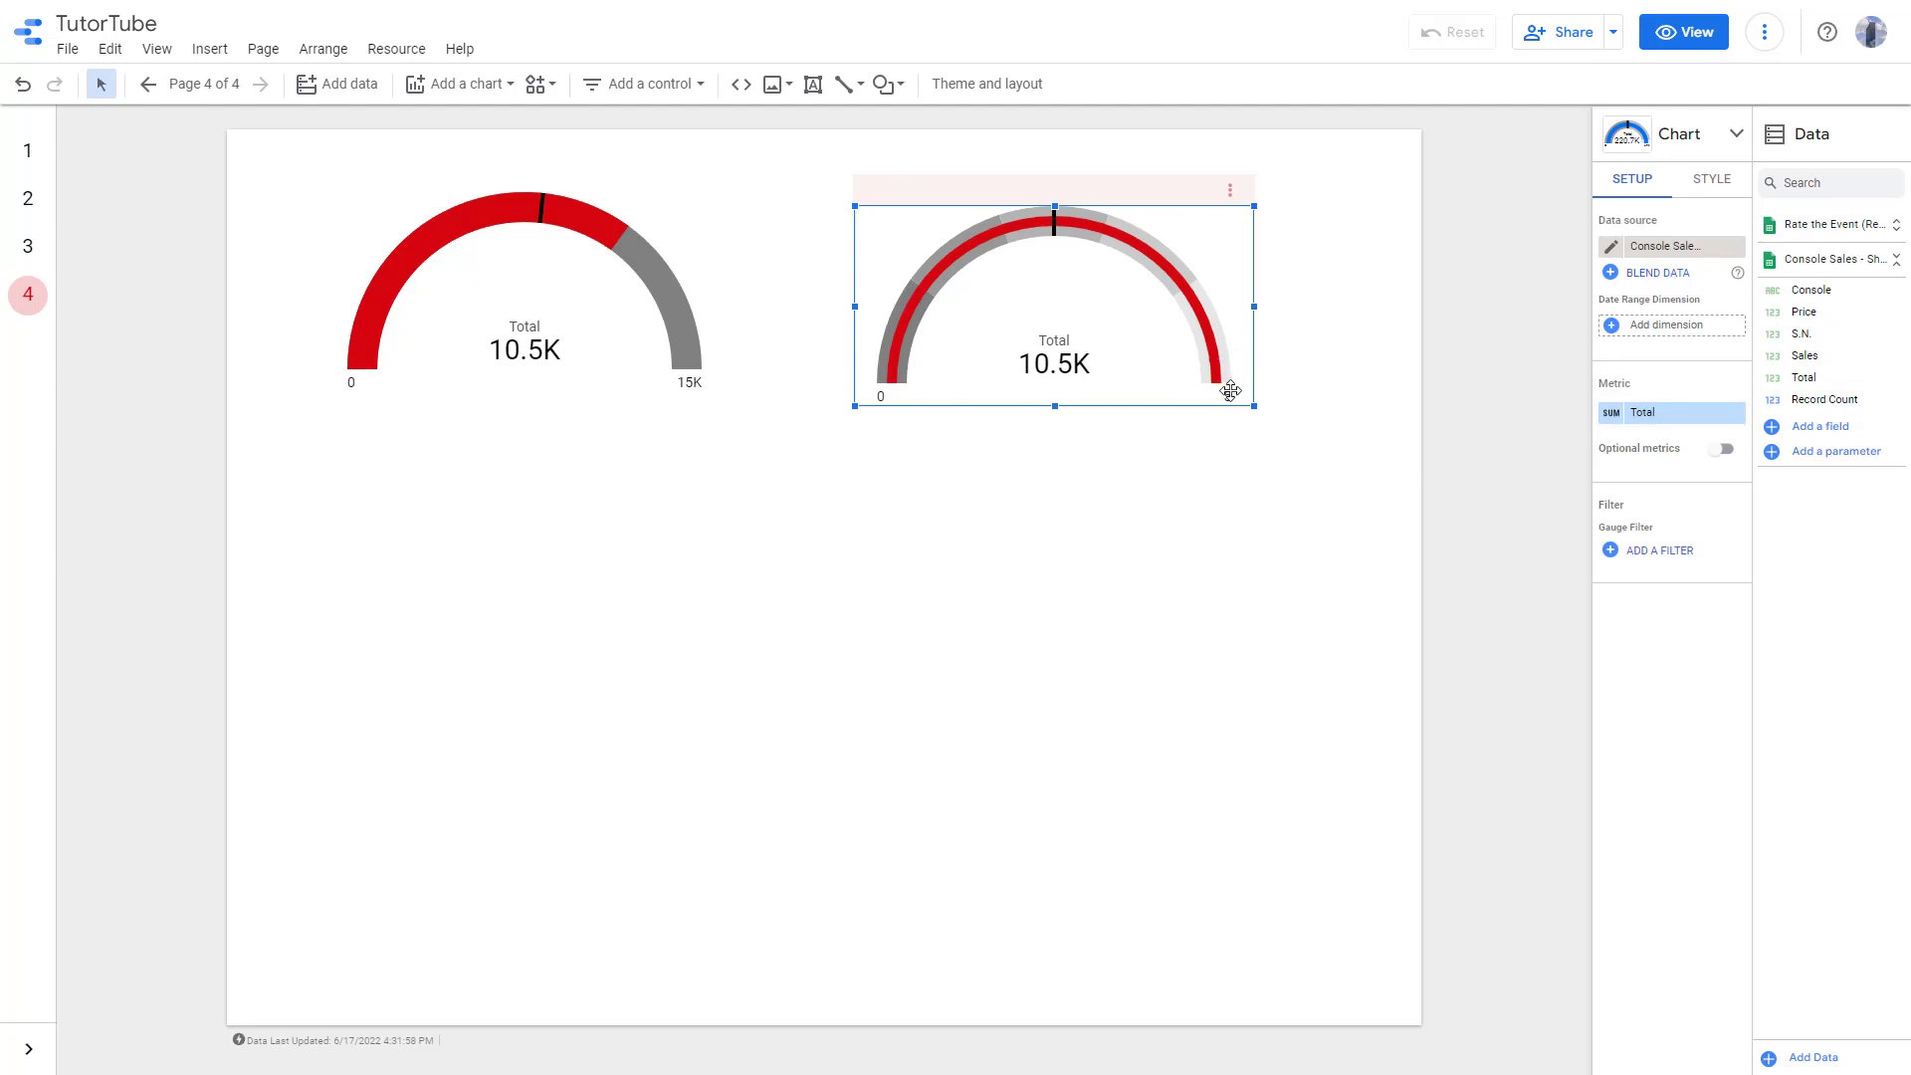
Set the second gauge's axis maximum to 15000.
{"action": "left_click", "coordinate": [1732, 182]}
{"action": "scroll", "coordinate": [1693, 659], "scroll_direction": "down", "scroll_amount": 2}
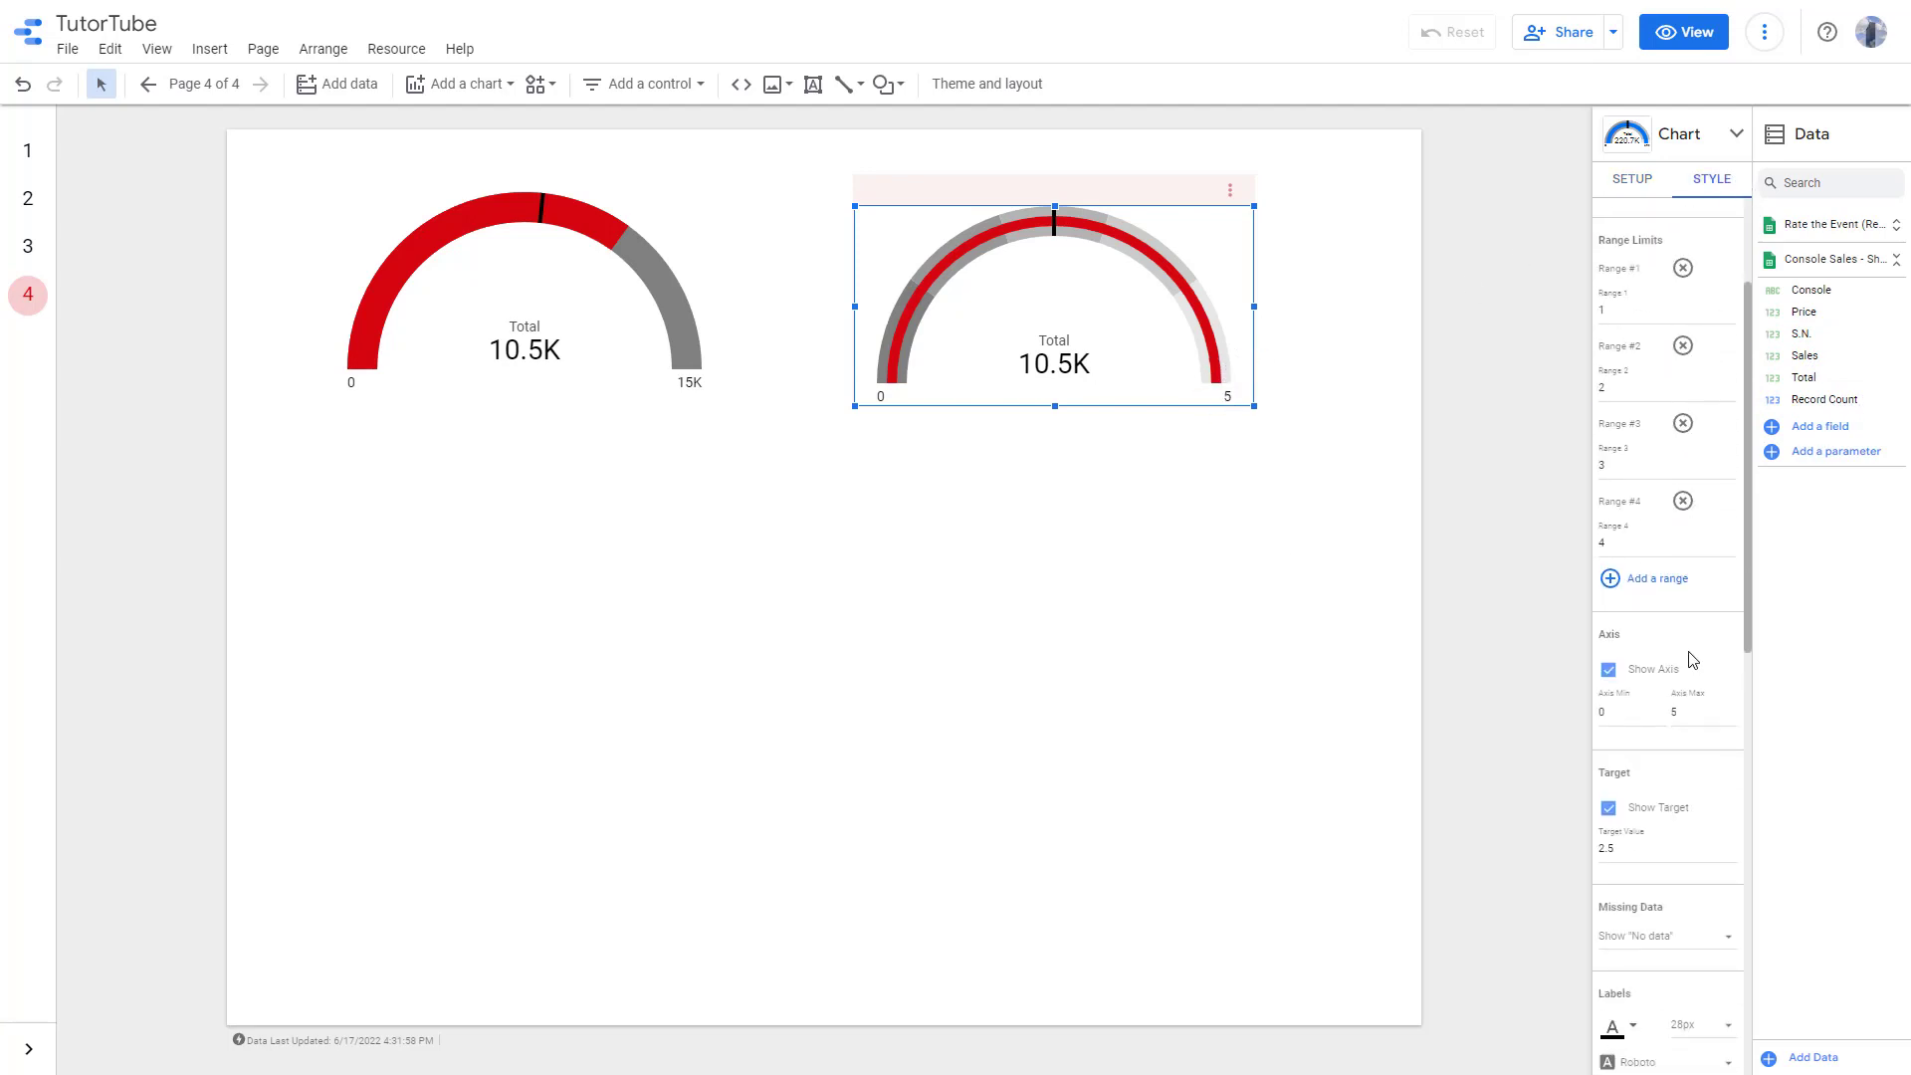
{"action": "scroll", "coordinate": [1692, 648], "scroll_direction": "down", "scroll_amount": 2}
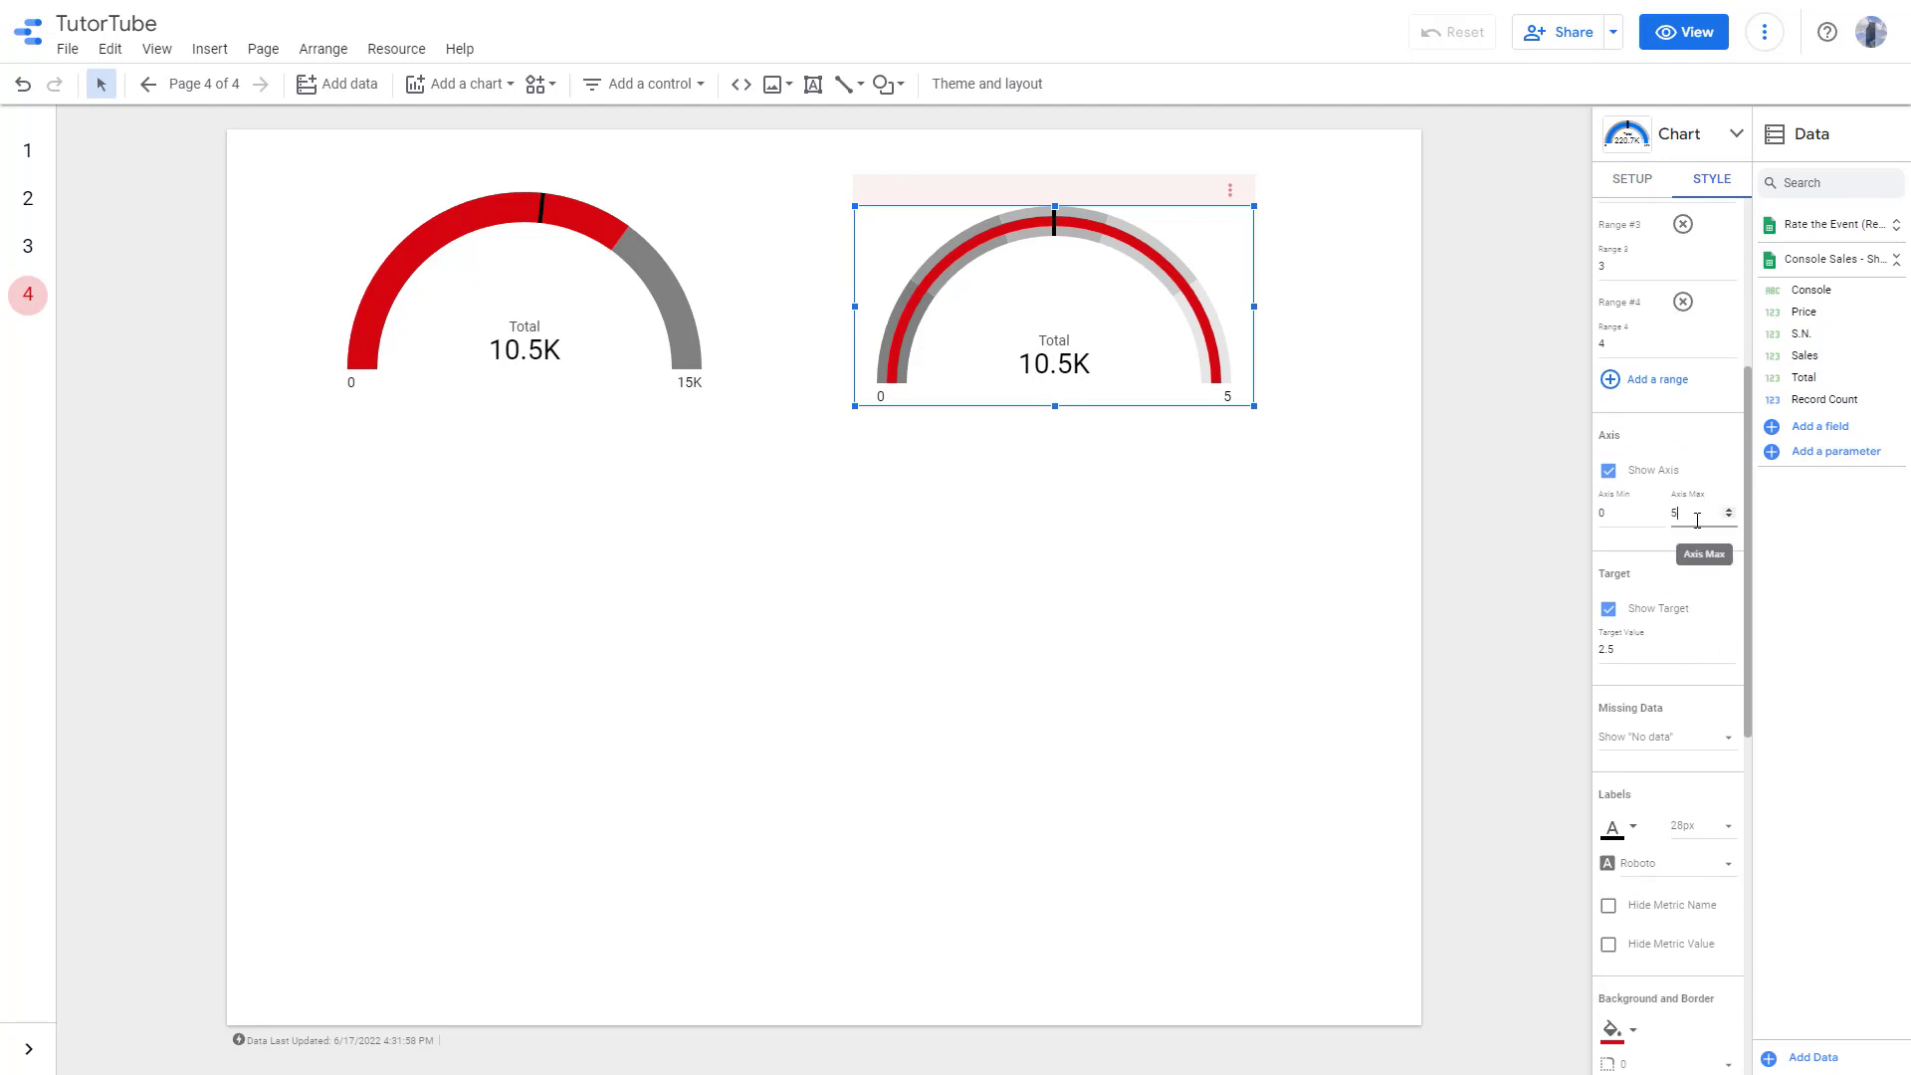
{"action": "key", "text": "BackSpace"}
{"action": "type", "text": "15000"}
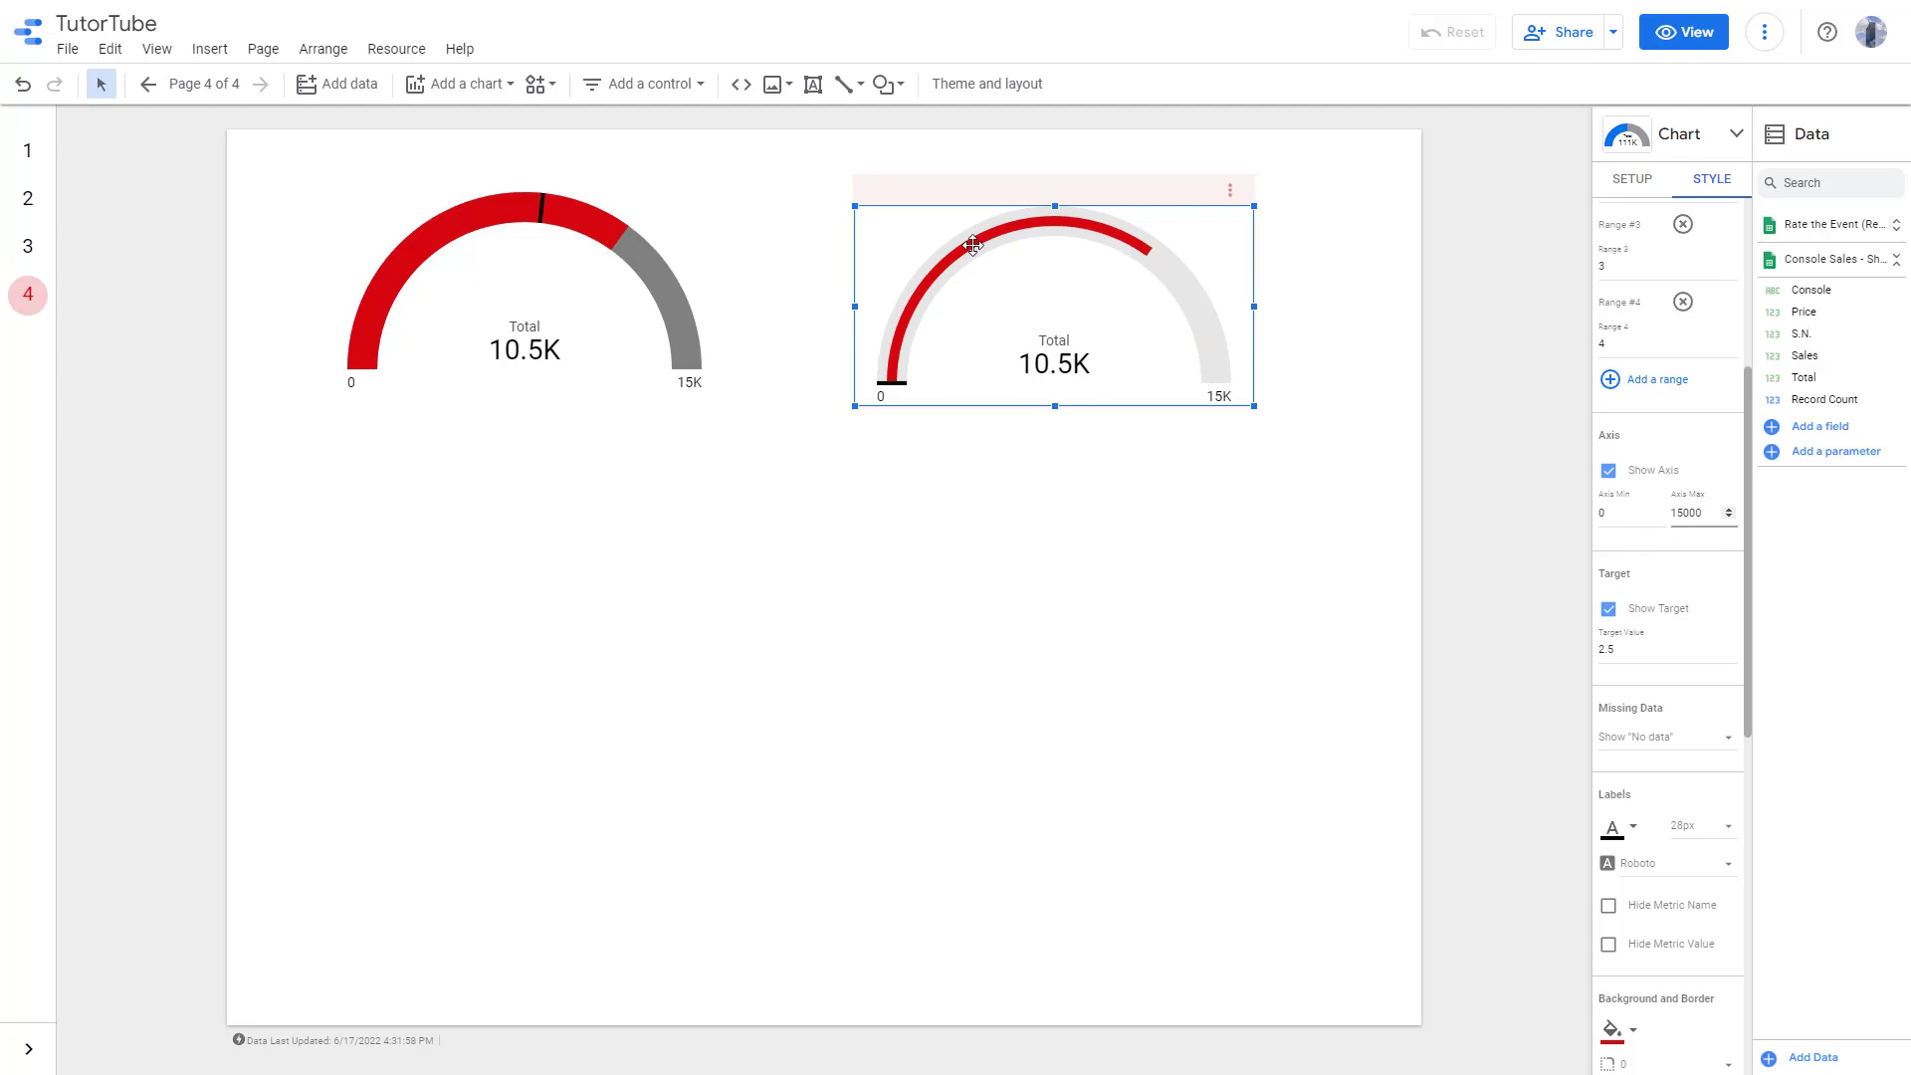
{"action": "double_click", "coordinate": [1618, 513]}
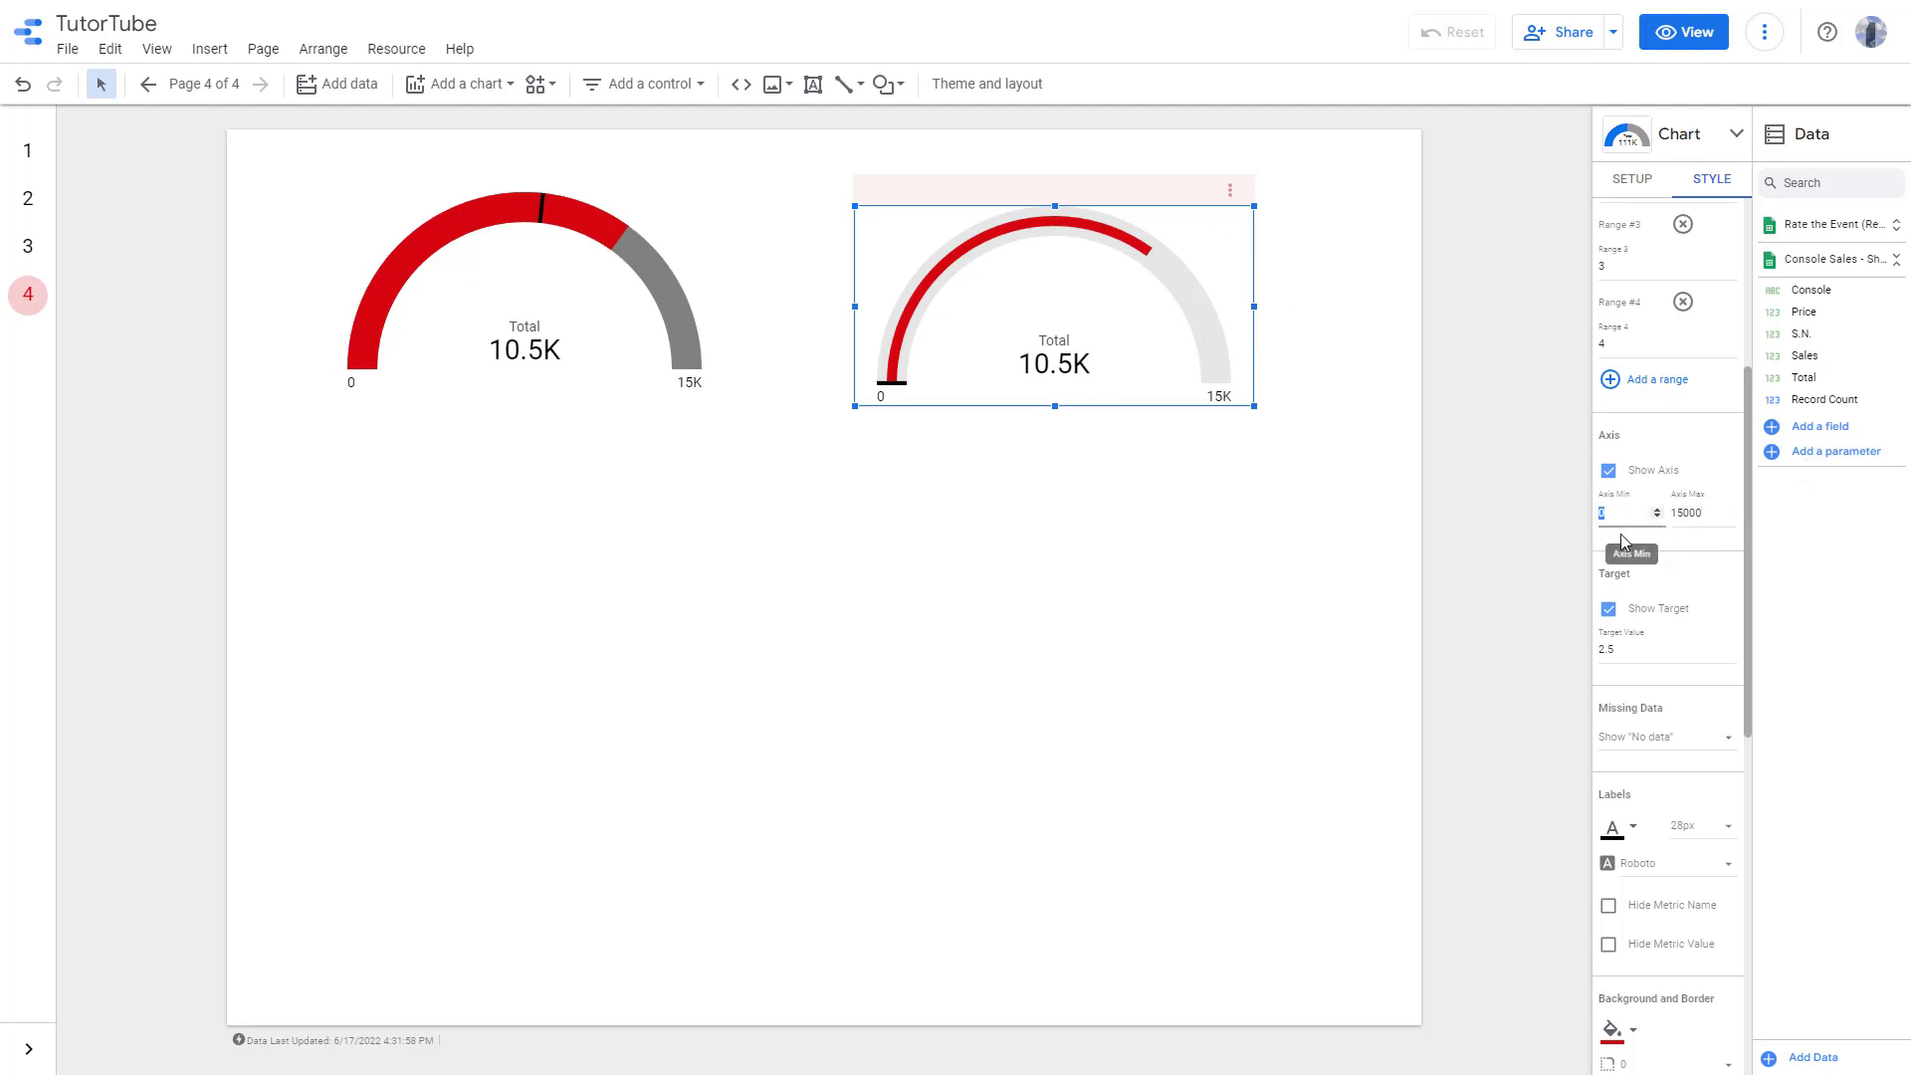
Set range limits to 1000, 2000, 4000 and 7000, and add a fifth range at 9000.
{"action": "scroll", "coordinate": [1703, 512], "scroll_direction": "up", "scroll_amount": 4}
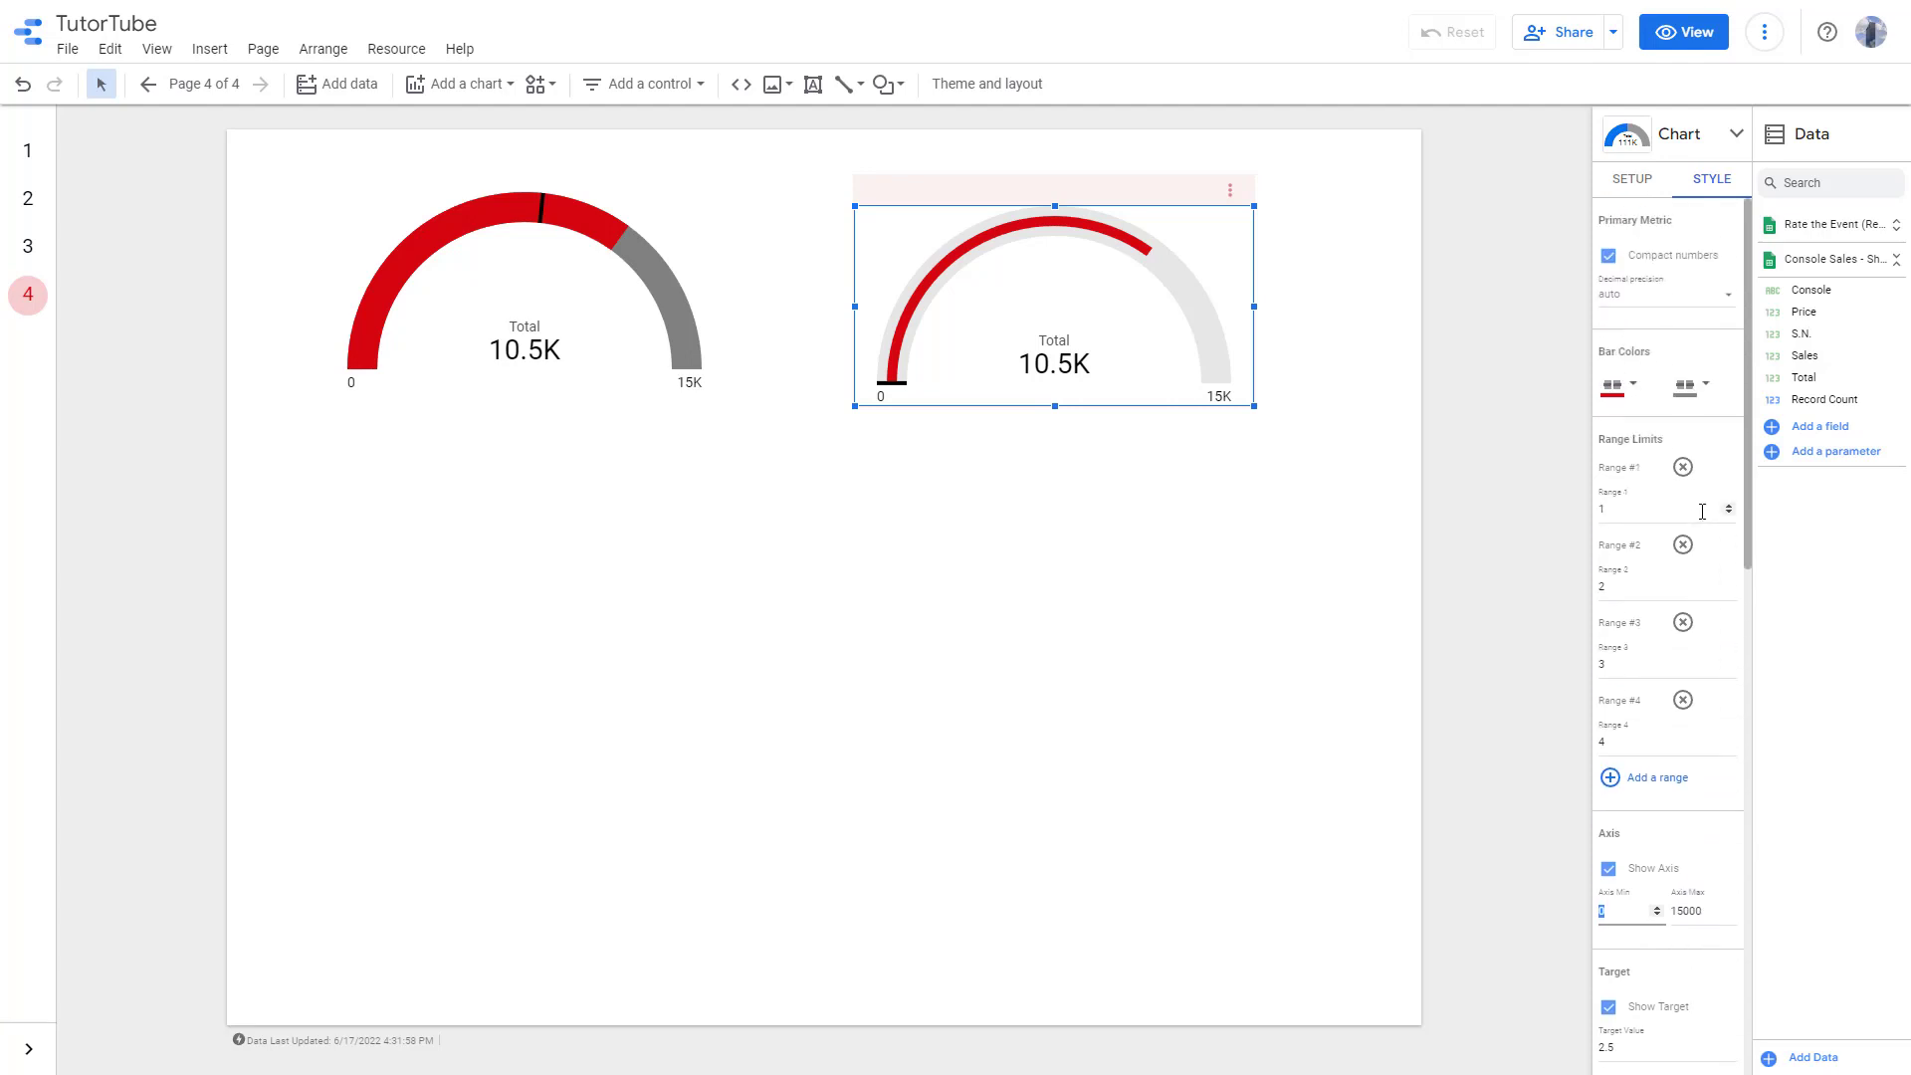
{"action": "double_click", "coordinate": [1608, 509]}
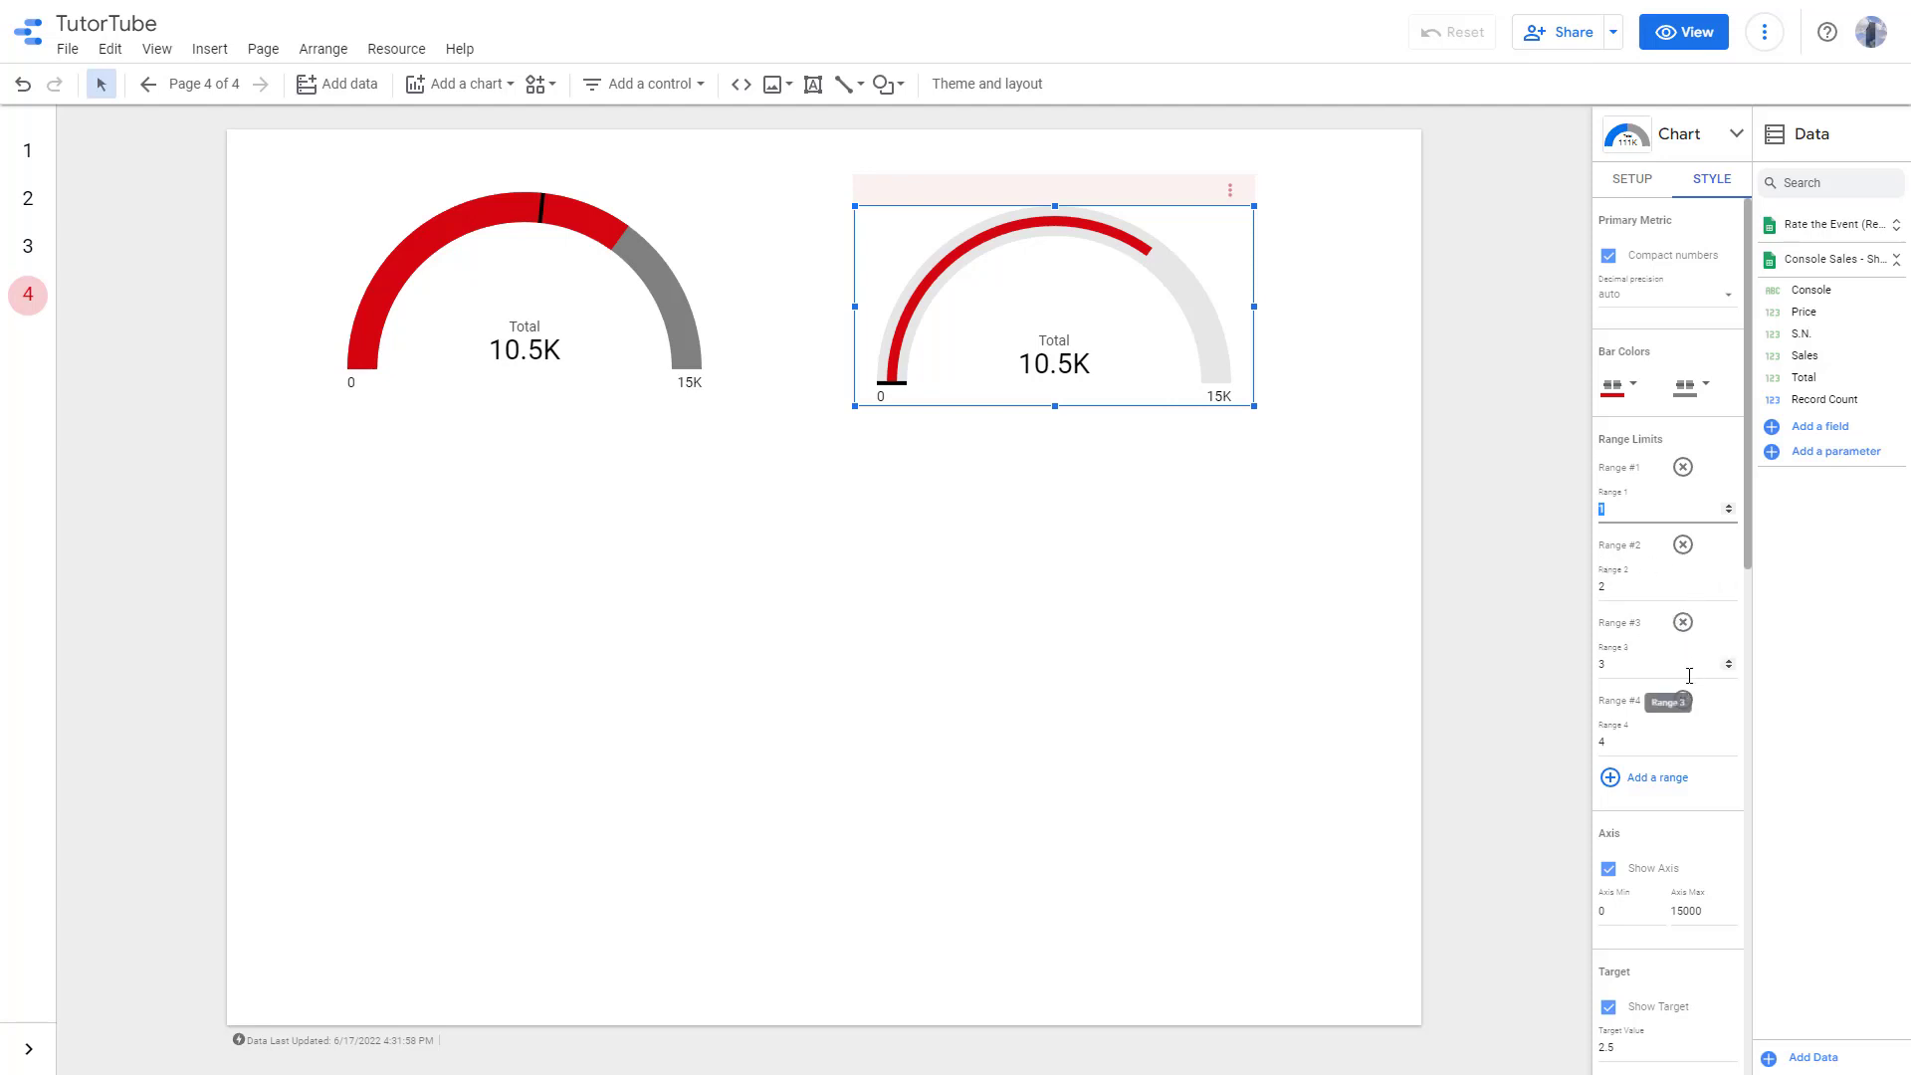
{"action": "type", "text": "1000"}
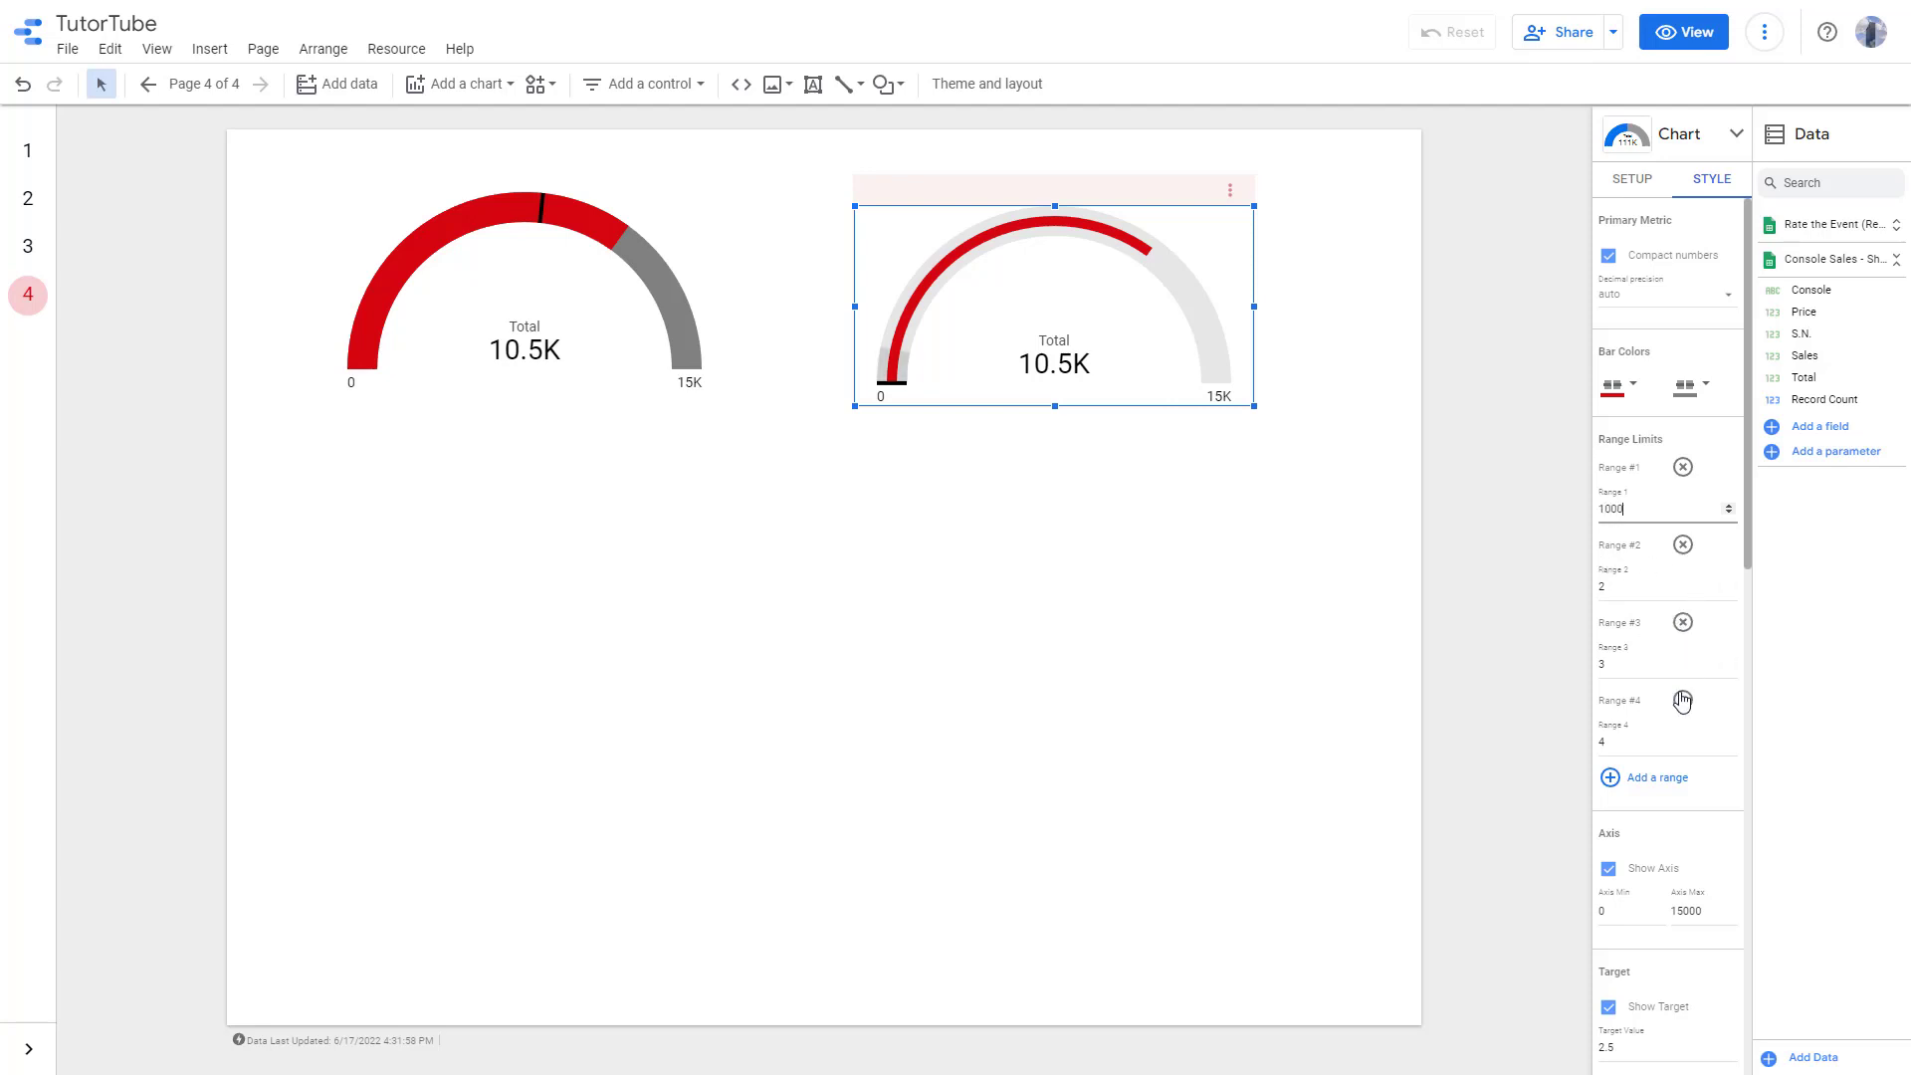
{"action": "double_click", "coordinate": [1653, 588]}
{"action": "type", "text": "2000"}
{"action": "double_click", "coordinate": [1727, 663]}
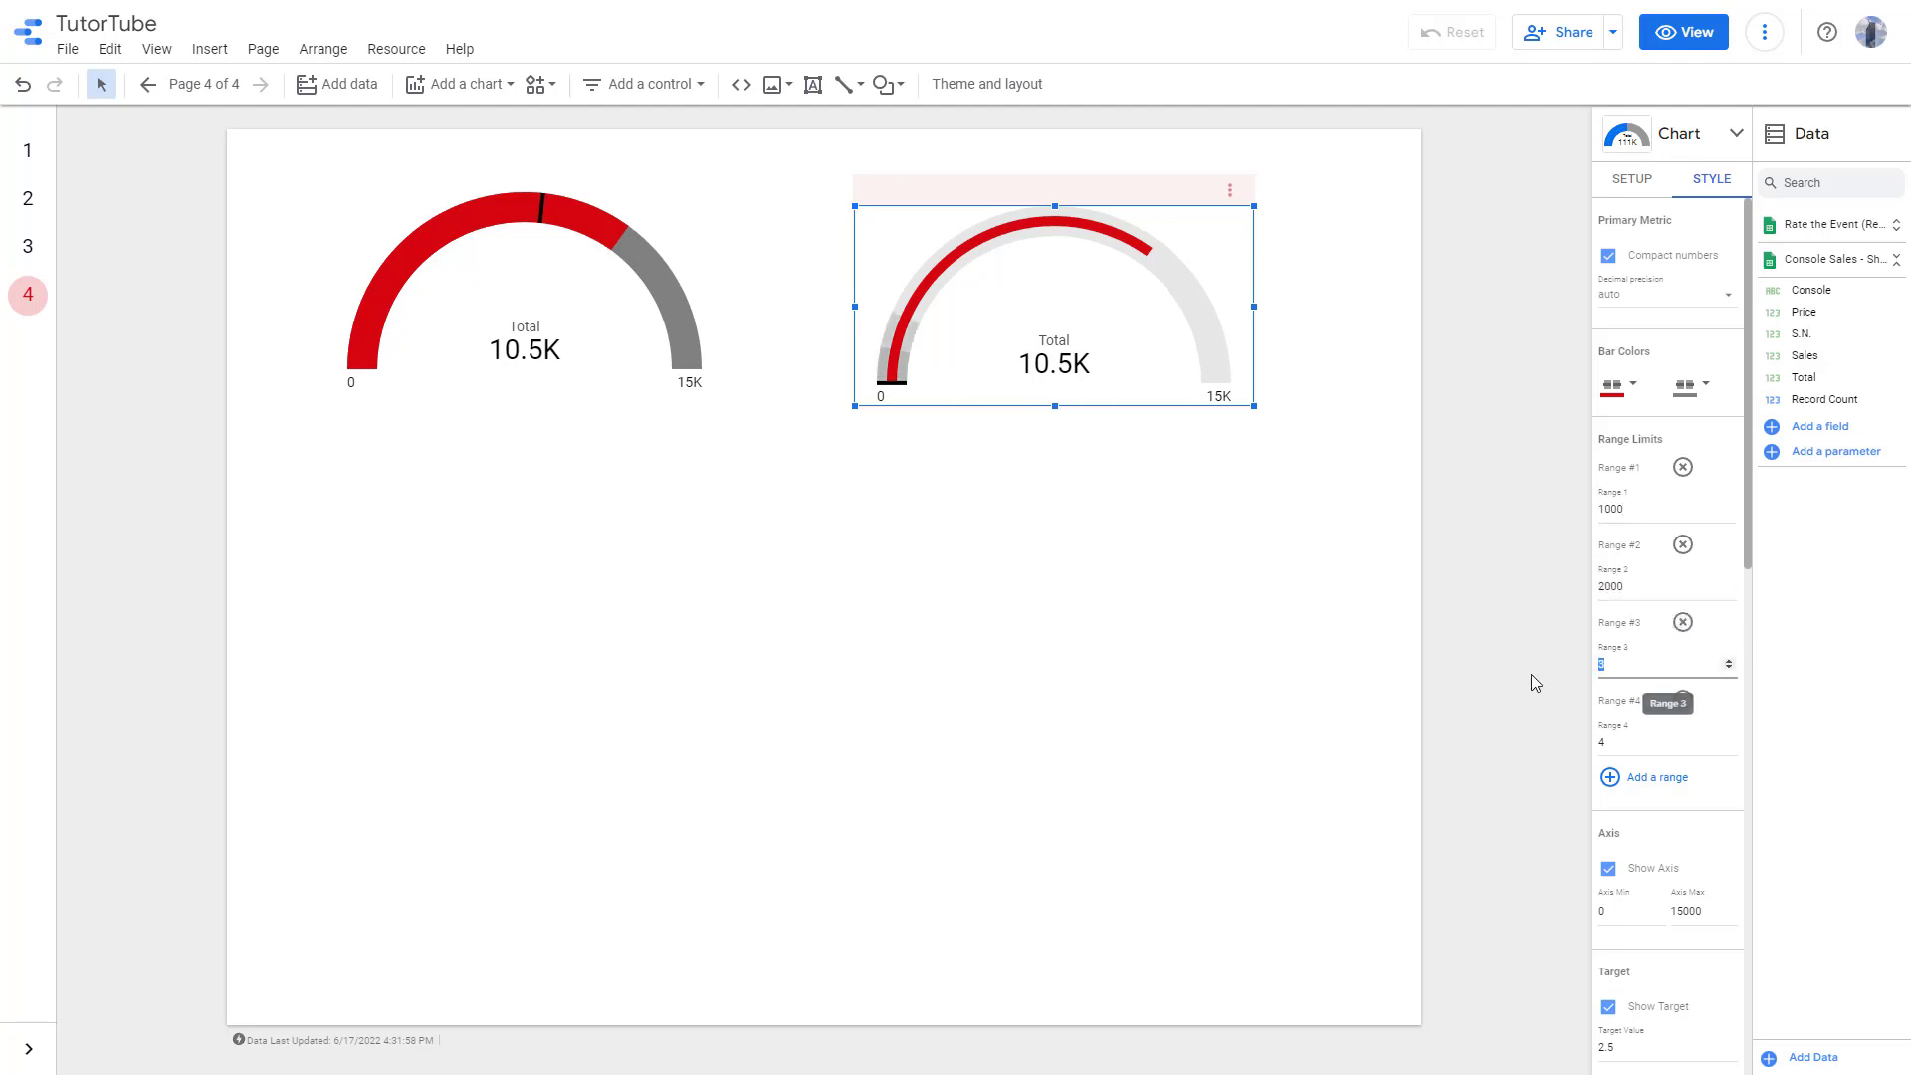
{"action": "type", "text": "4000"}
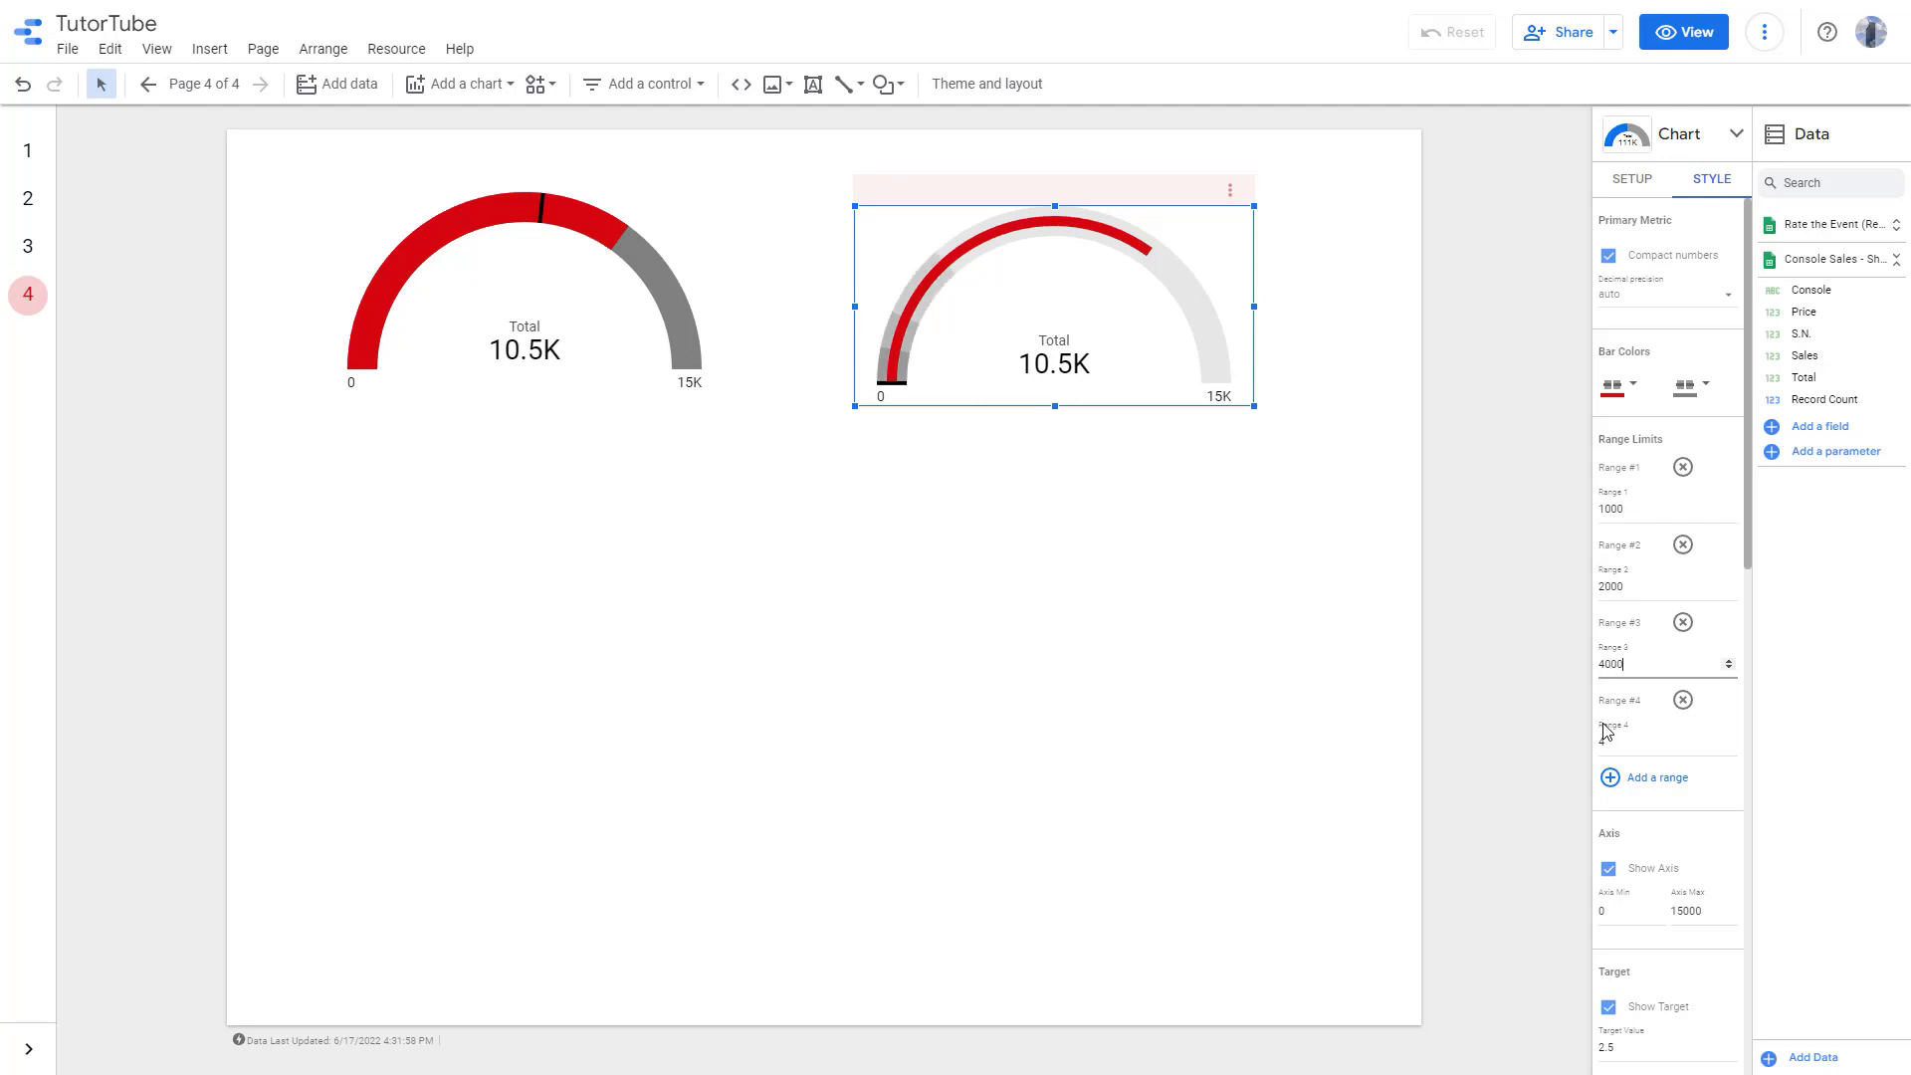
{"action": "double_click", "coordinate": [1643, 748]}
{"action": "type", "text": "7000"}
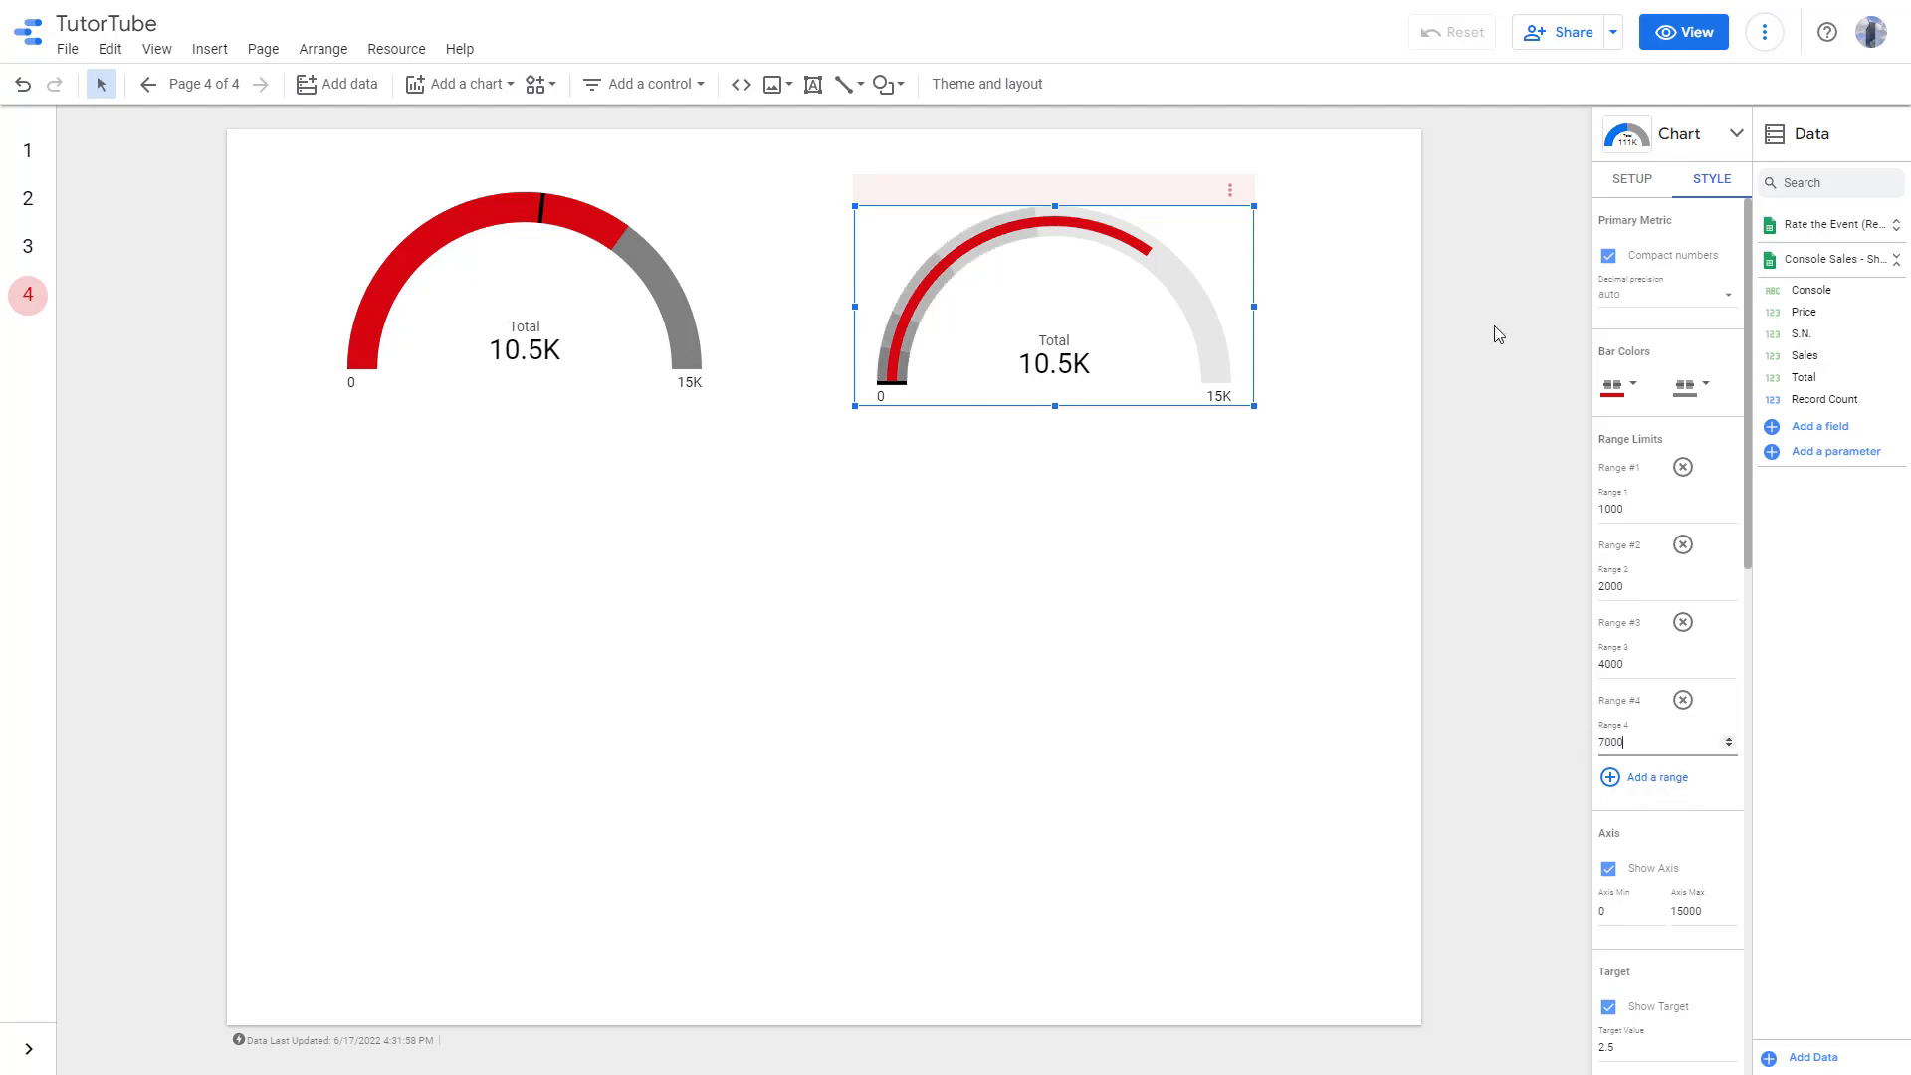
{"action": "left_click", "coordinate": [1619, 789]}
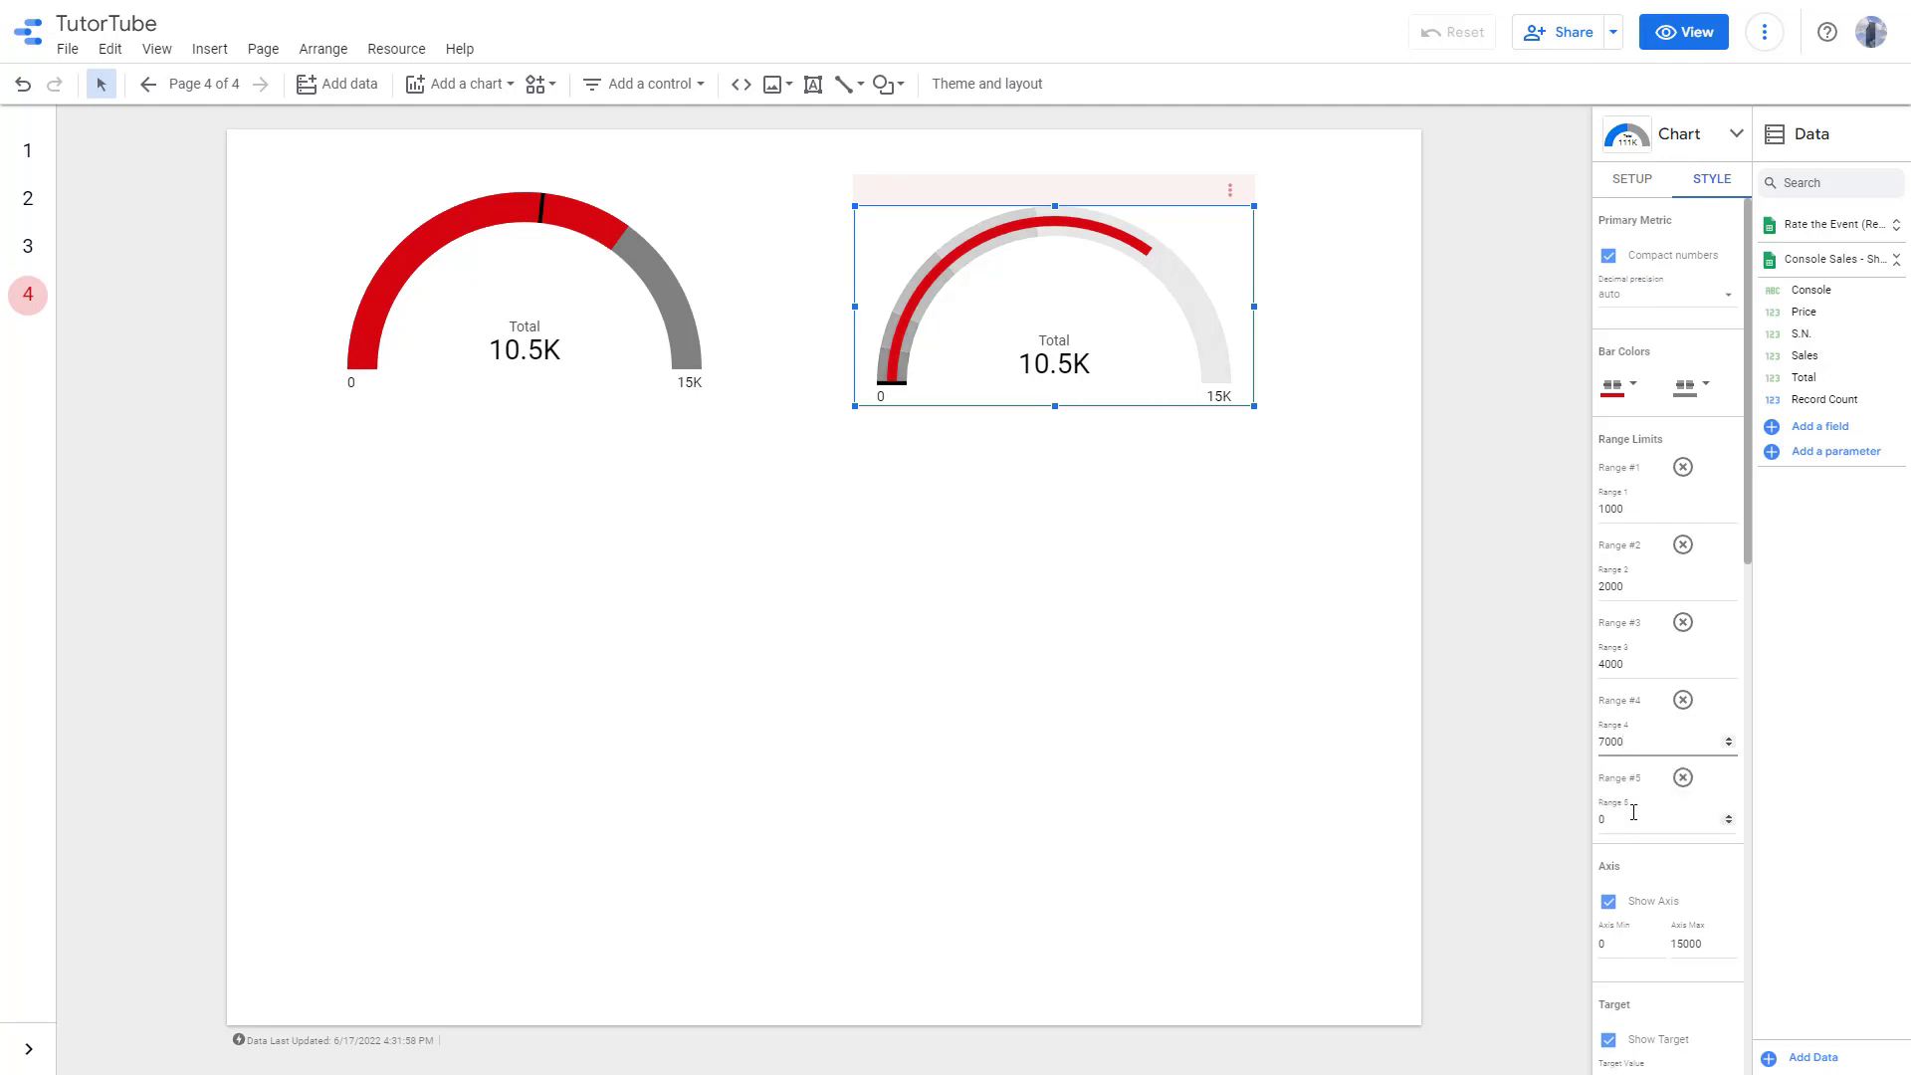
{"action": "type", "text": "9000"}
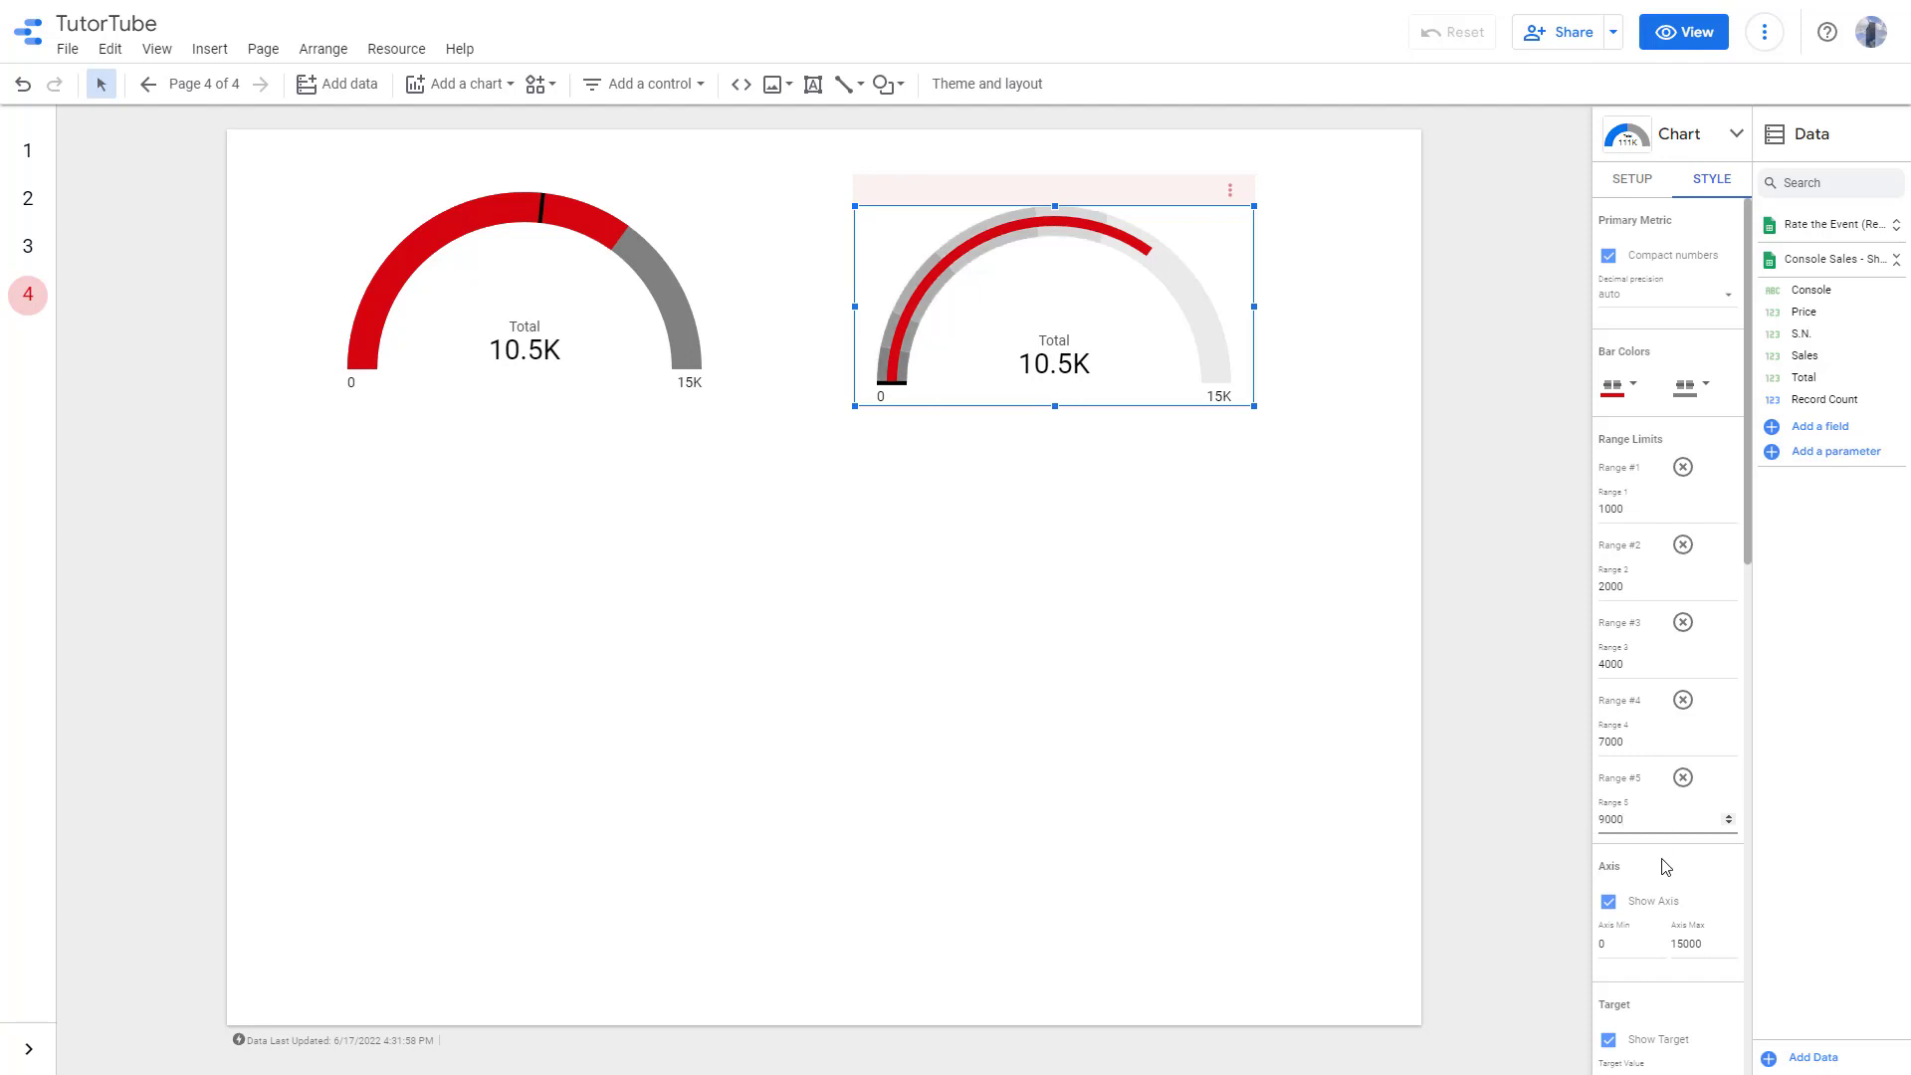
{"action": "scroll", "coordinate": [1644, 862], "scroll_direction": "down", "scroll_amount": 2}
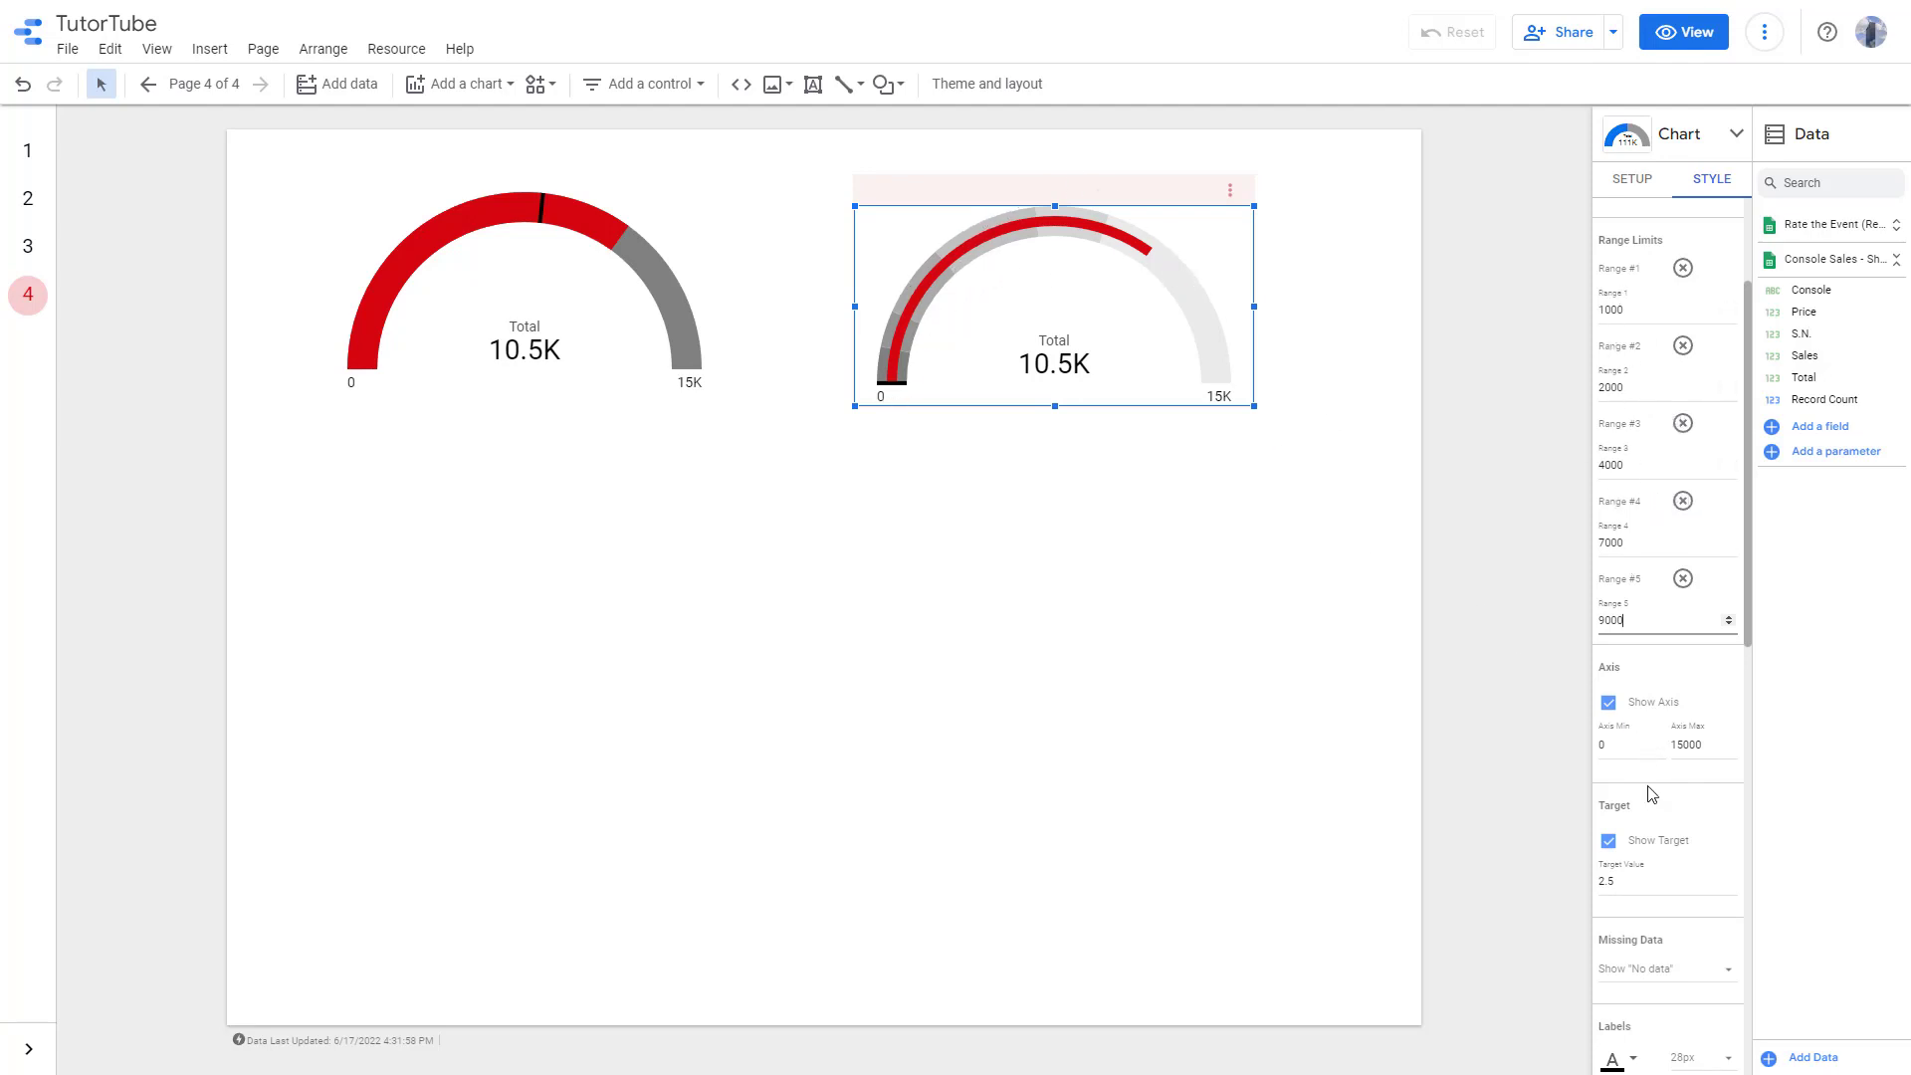
Set the second gauge's target value to 8000.
{"action": "scroll", "coordinate": [1649, 794], "scroll_direction": "down", "scroll_amount": 4}
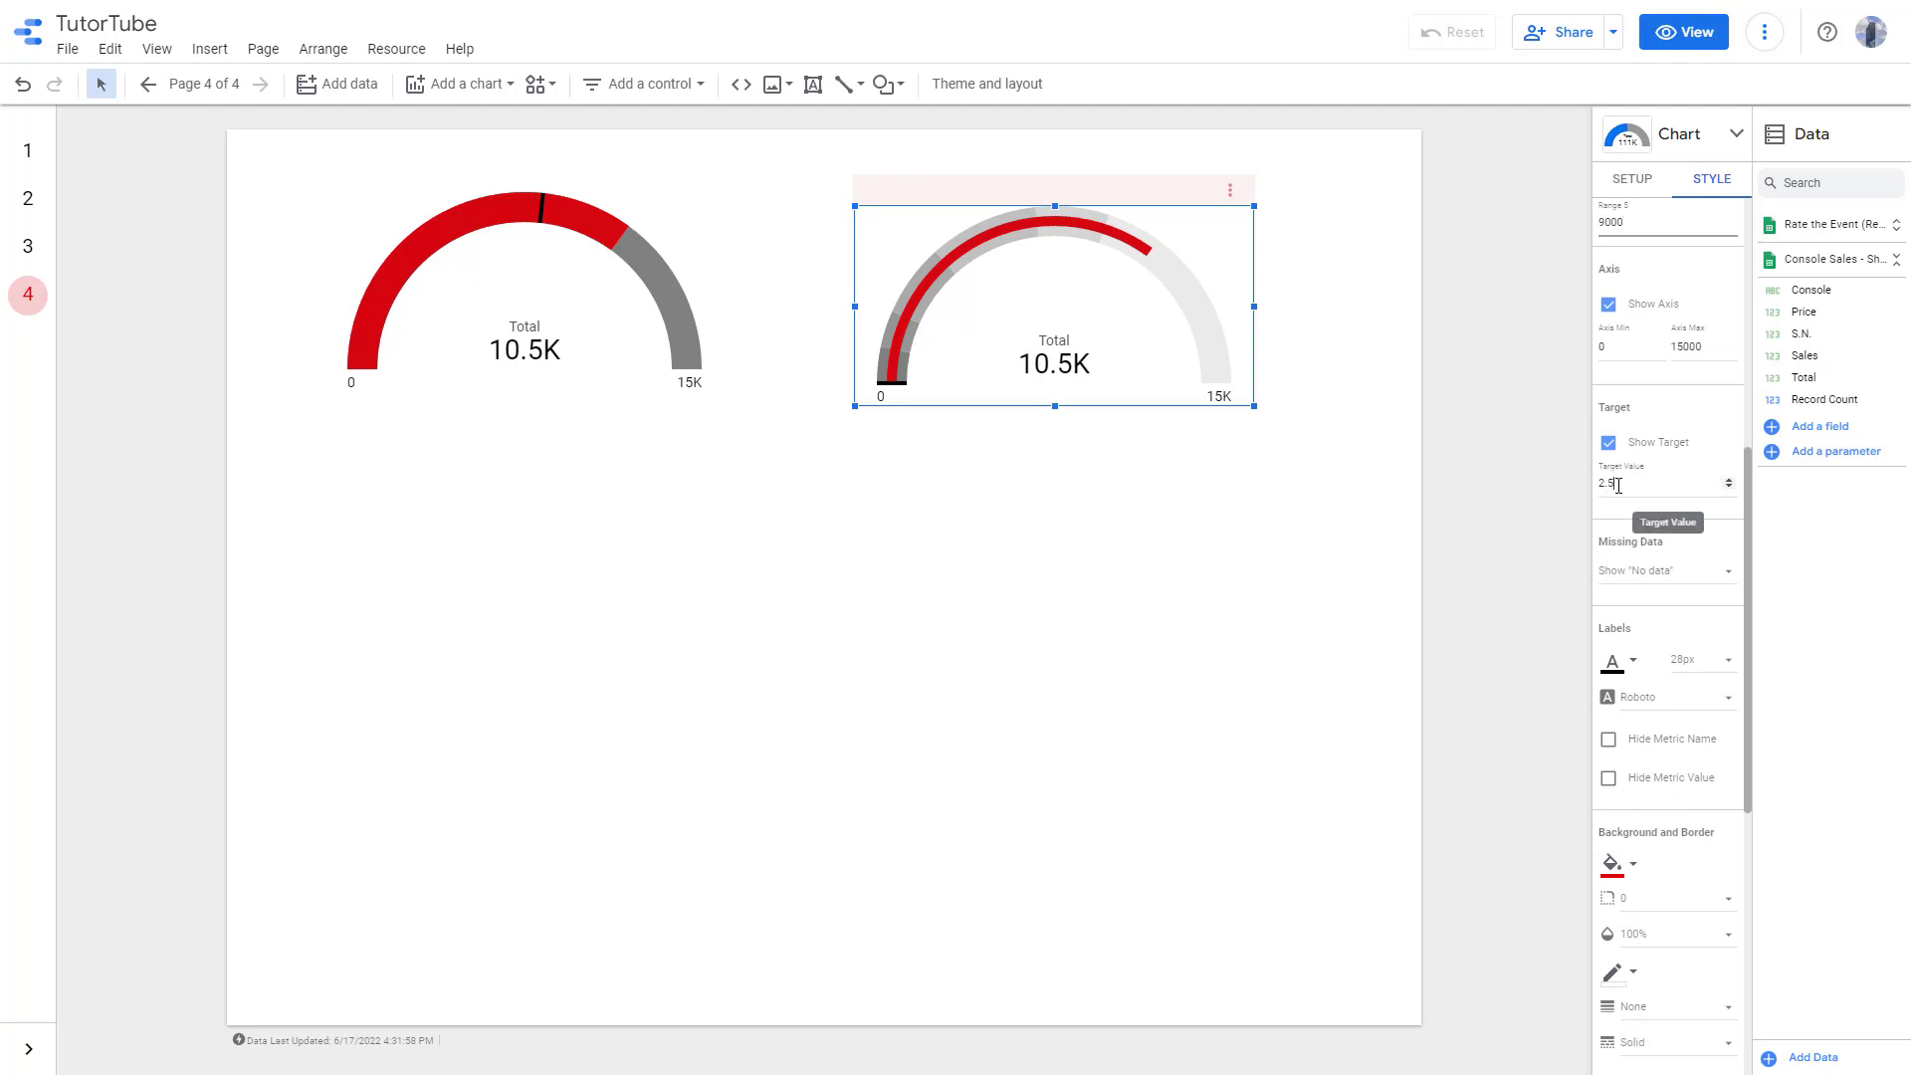
{"action": "left_click_drag", "start_coordinate": [1618, 485], "coordinate": [1575, 493]}
{"action": "type", "text": "9000"}
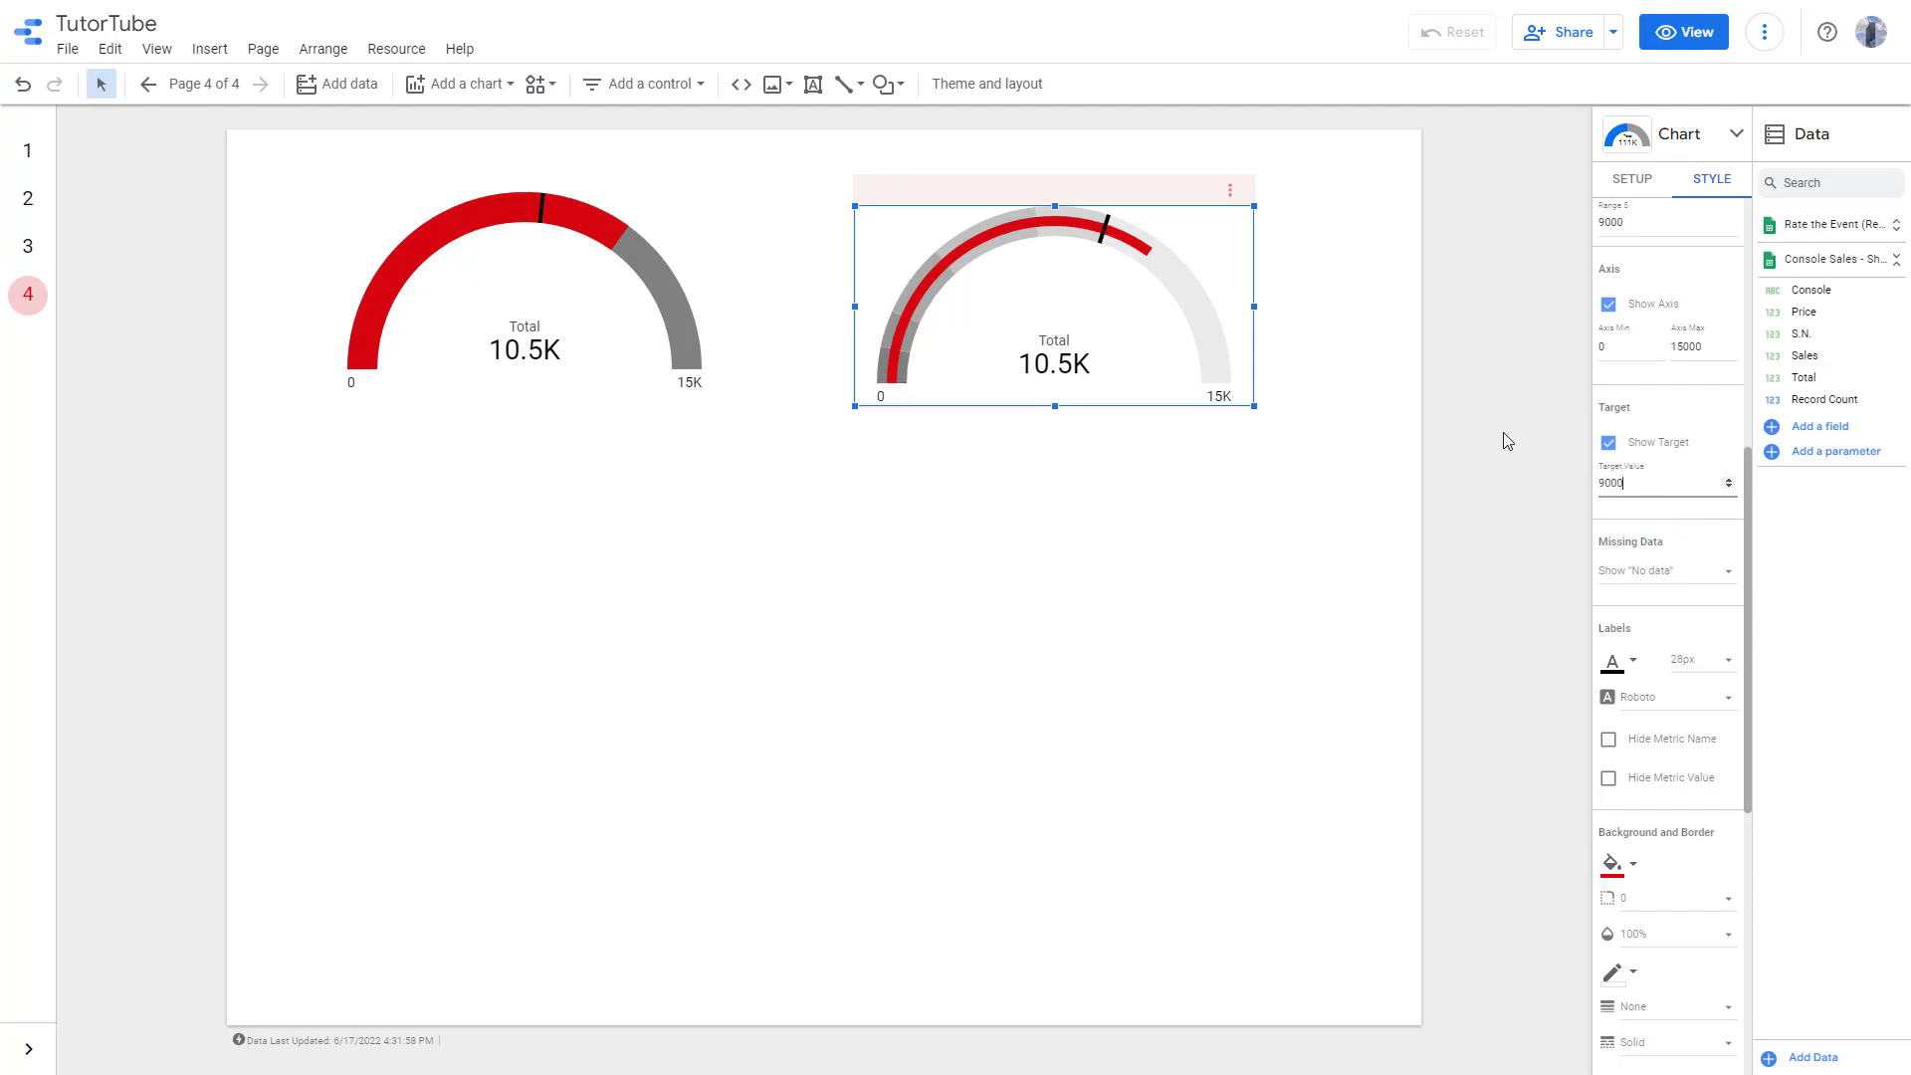
{"action": "double_click", "coordinate": [1609, 484]}
{"action": "type", "text": "8000"}
Give the chart a blue background and an orange border.
{"action": "left_click", "coordinate": [1625, 868]}
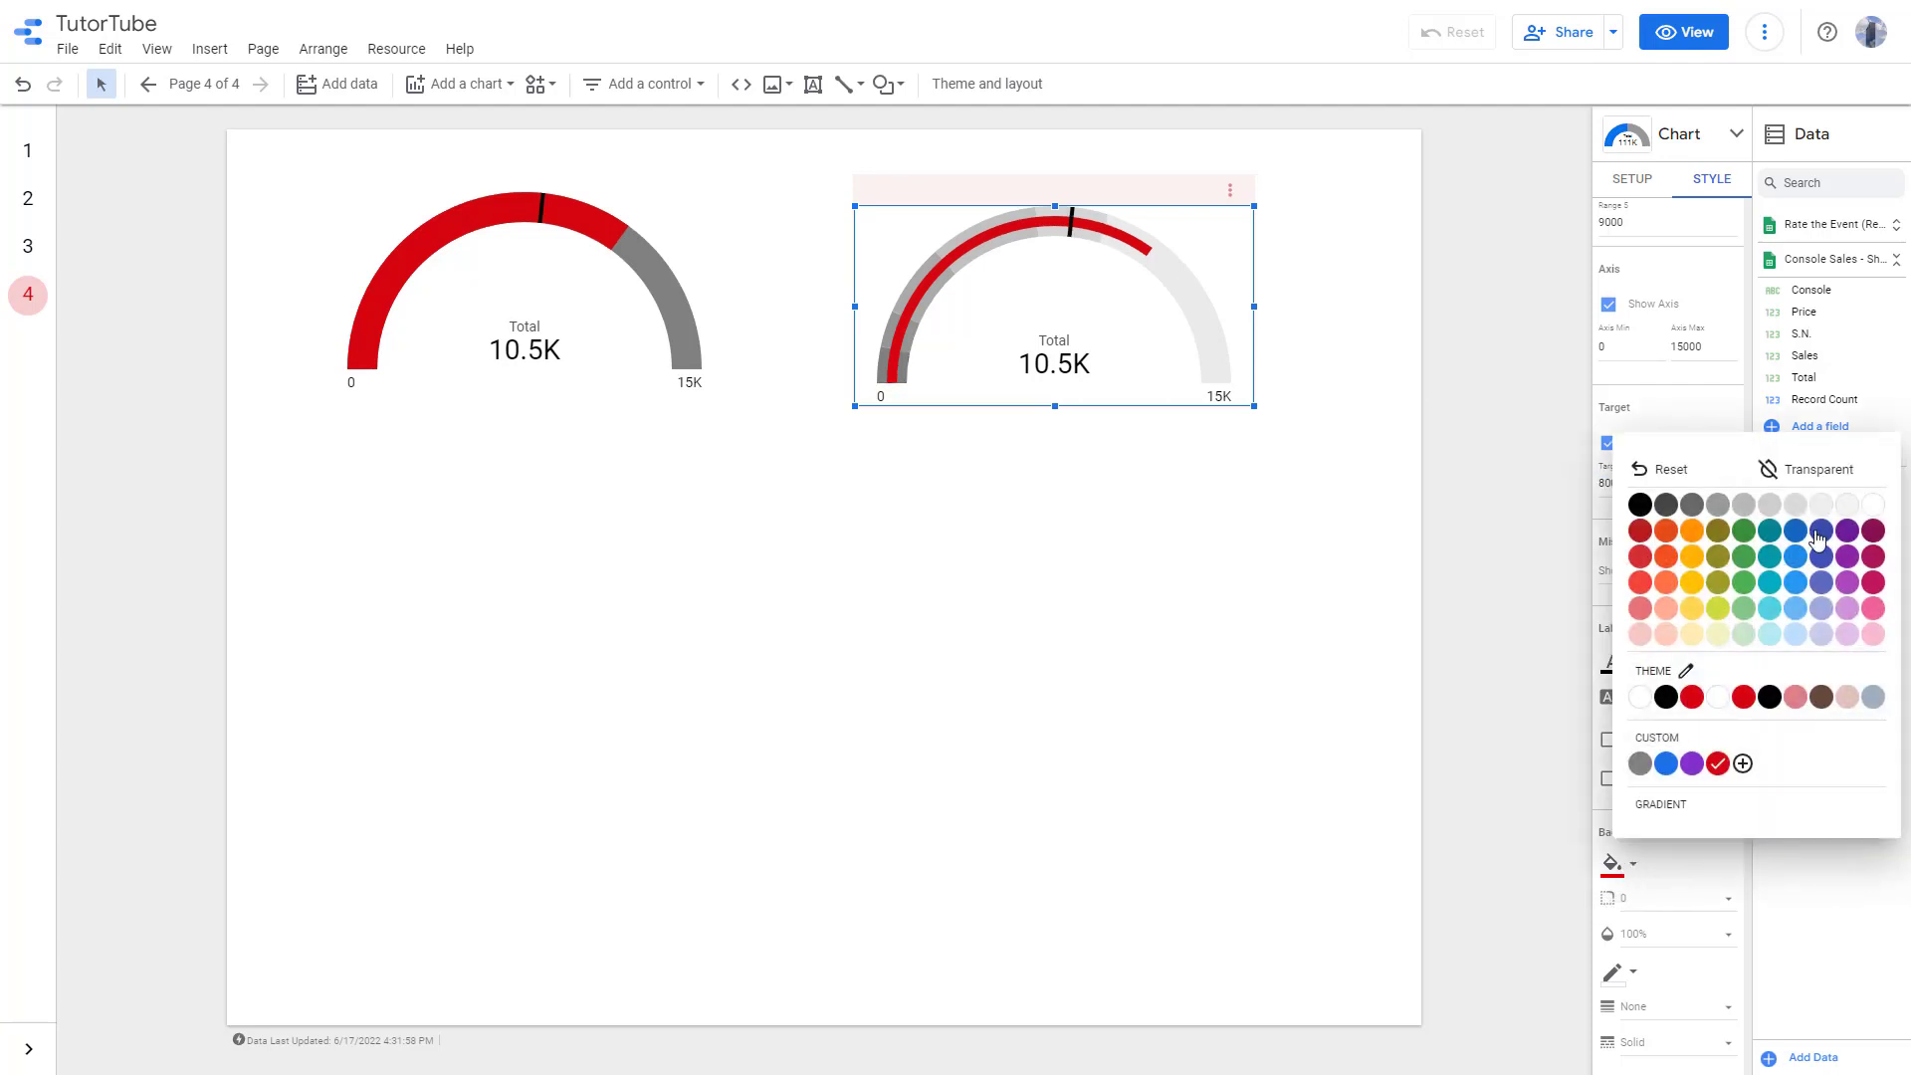
{"action": "left_click", "coordinate": [1814, 539]}
{"action": "scroll", "coordinate": [1603, 926], "scroll_direction": "down", "scroll_amount": 4}
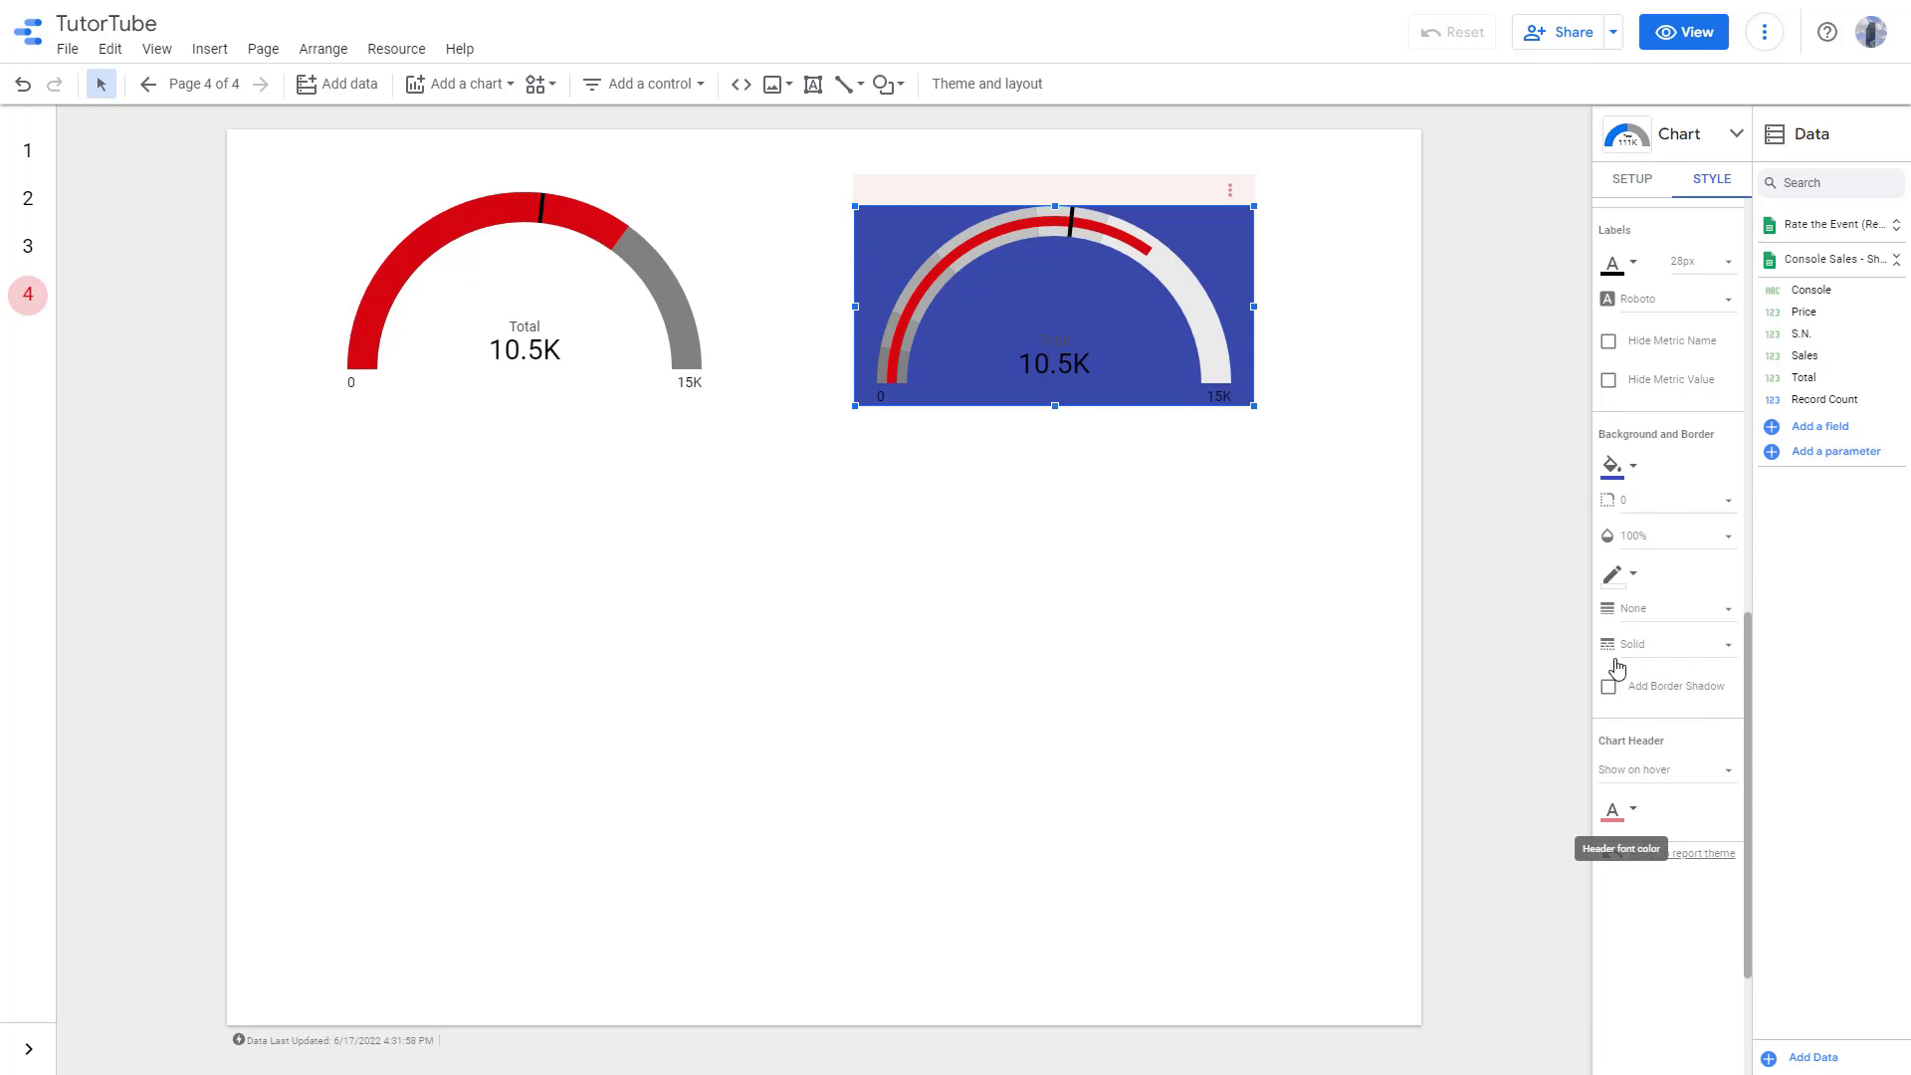
{"action": "left_click", "coordinate": [1618, 576]}
{"action": "left_click", "coordinate": [1692, 688]}
{"action": "left_click", "coordinate": [1671, 543]}
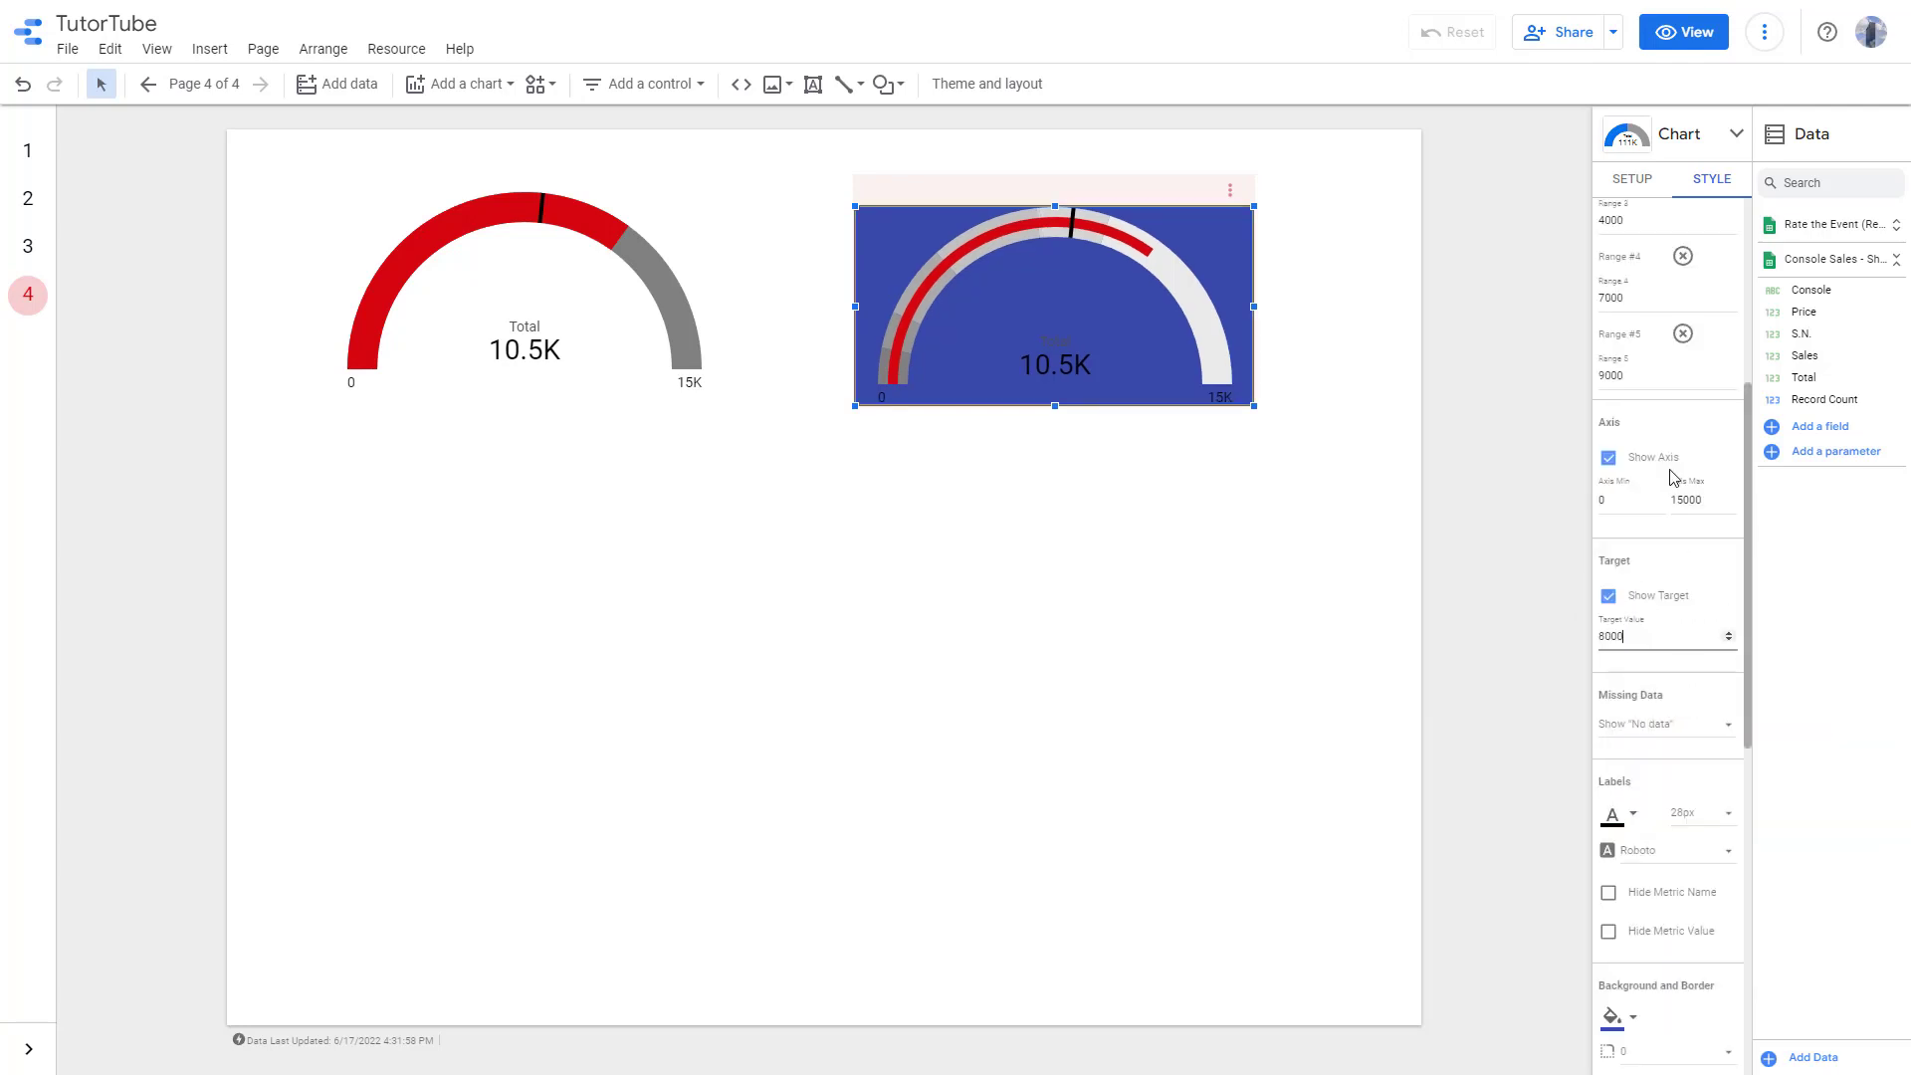
Make the gauge's progress bar orange.
{"action": "left_click", "coordinate": [1632, 182]}
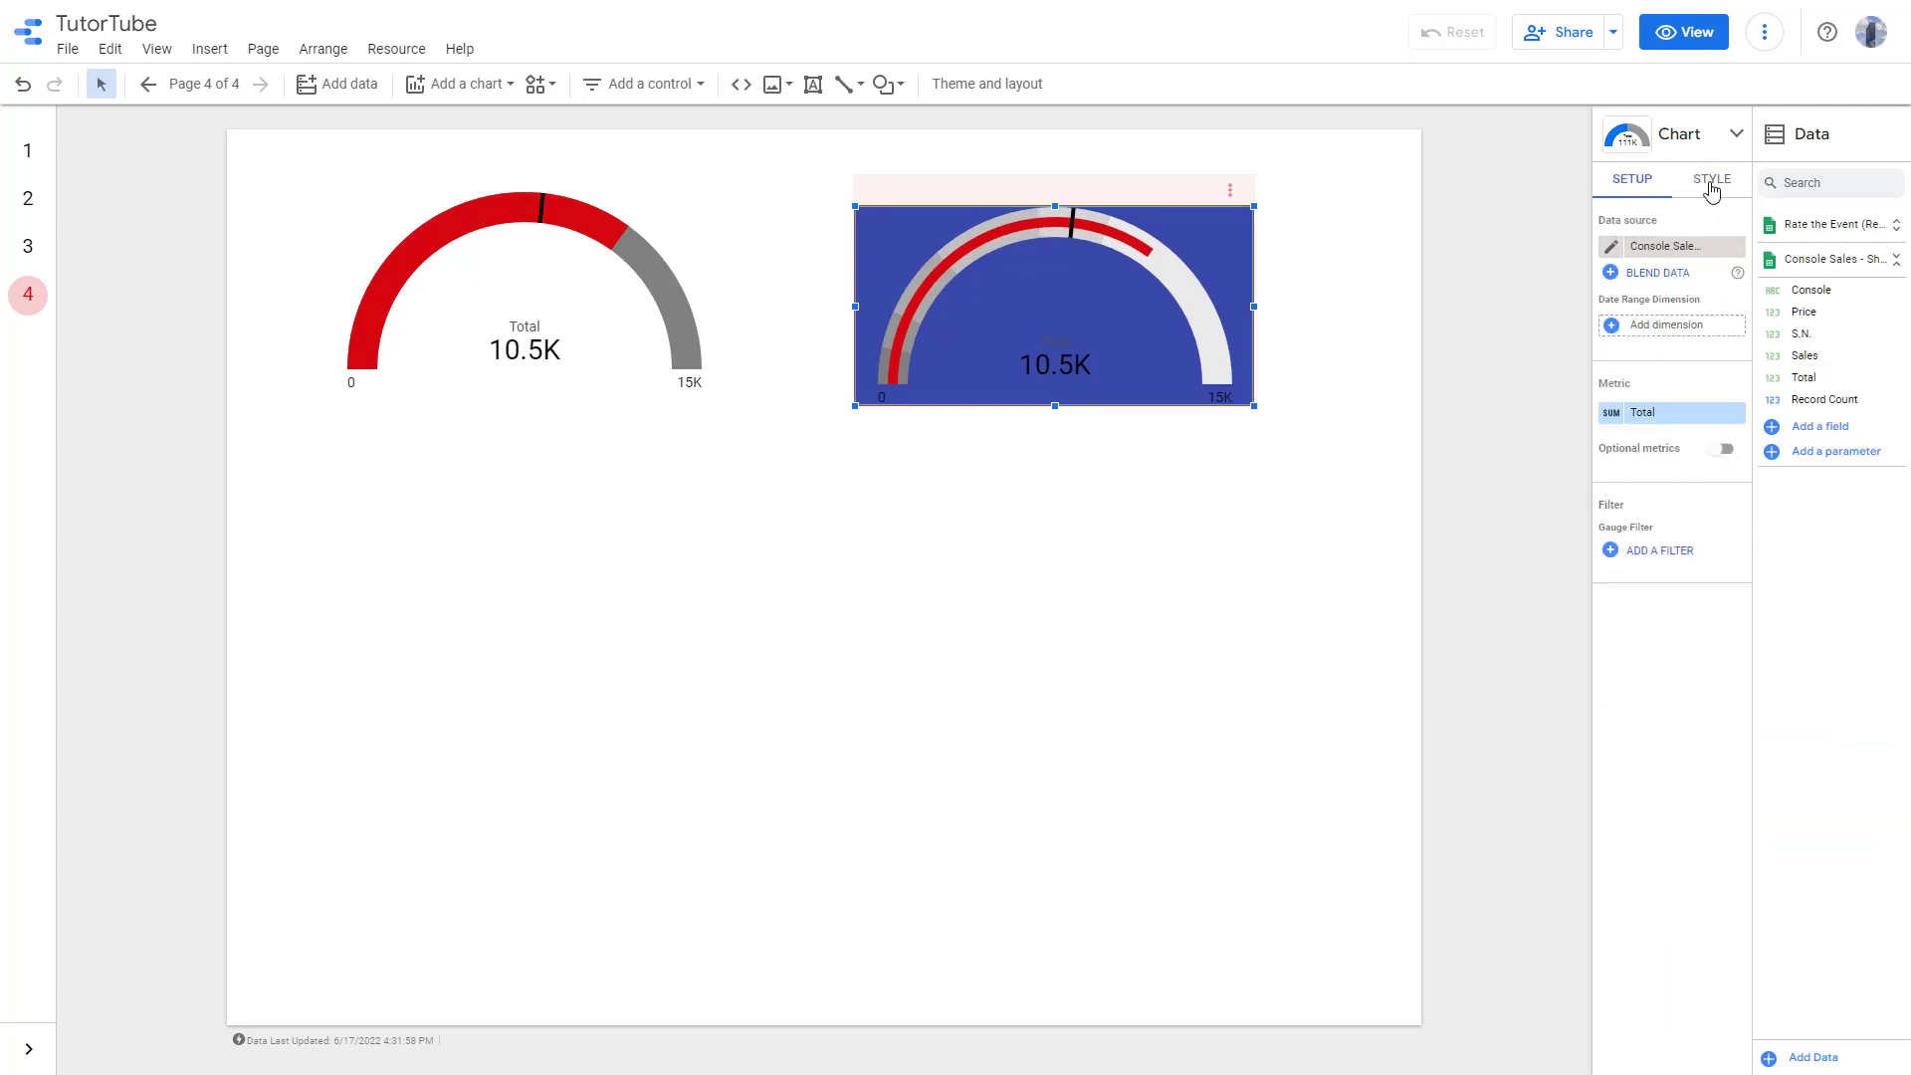
{"action": "left_click", "coordinate": [1711, 181]}
{"action": "left_click", "coordinate": [1615, 385]}
{"action": "left_click", "coordinate": [1657, 487]}
{"action": "left_click", "coordinate": [1085, 301]}
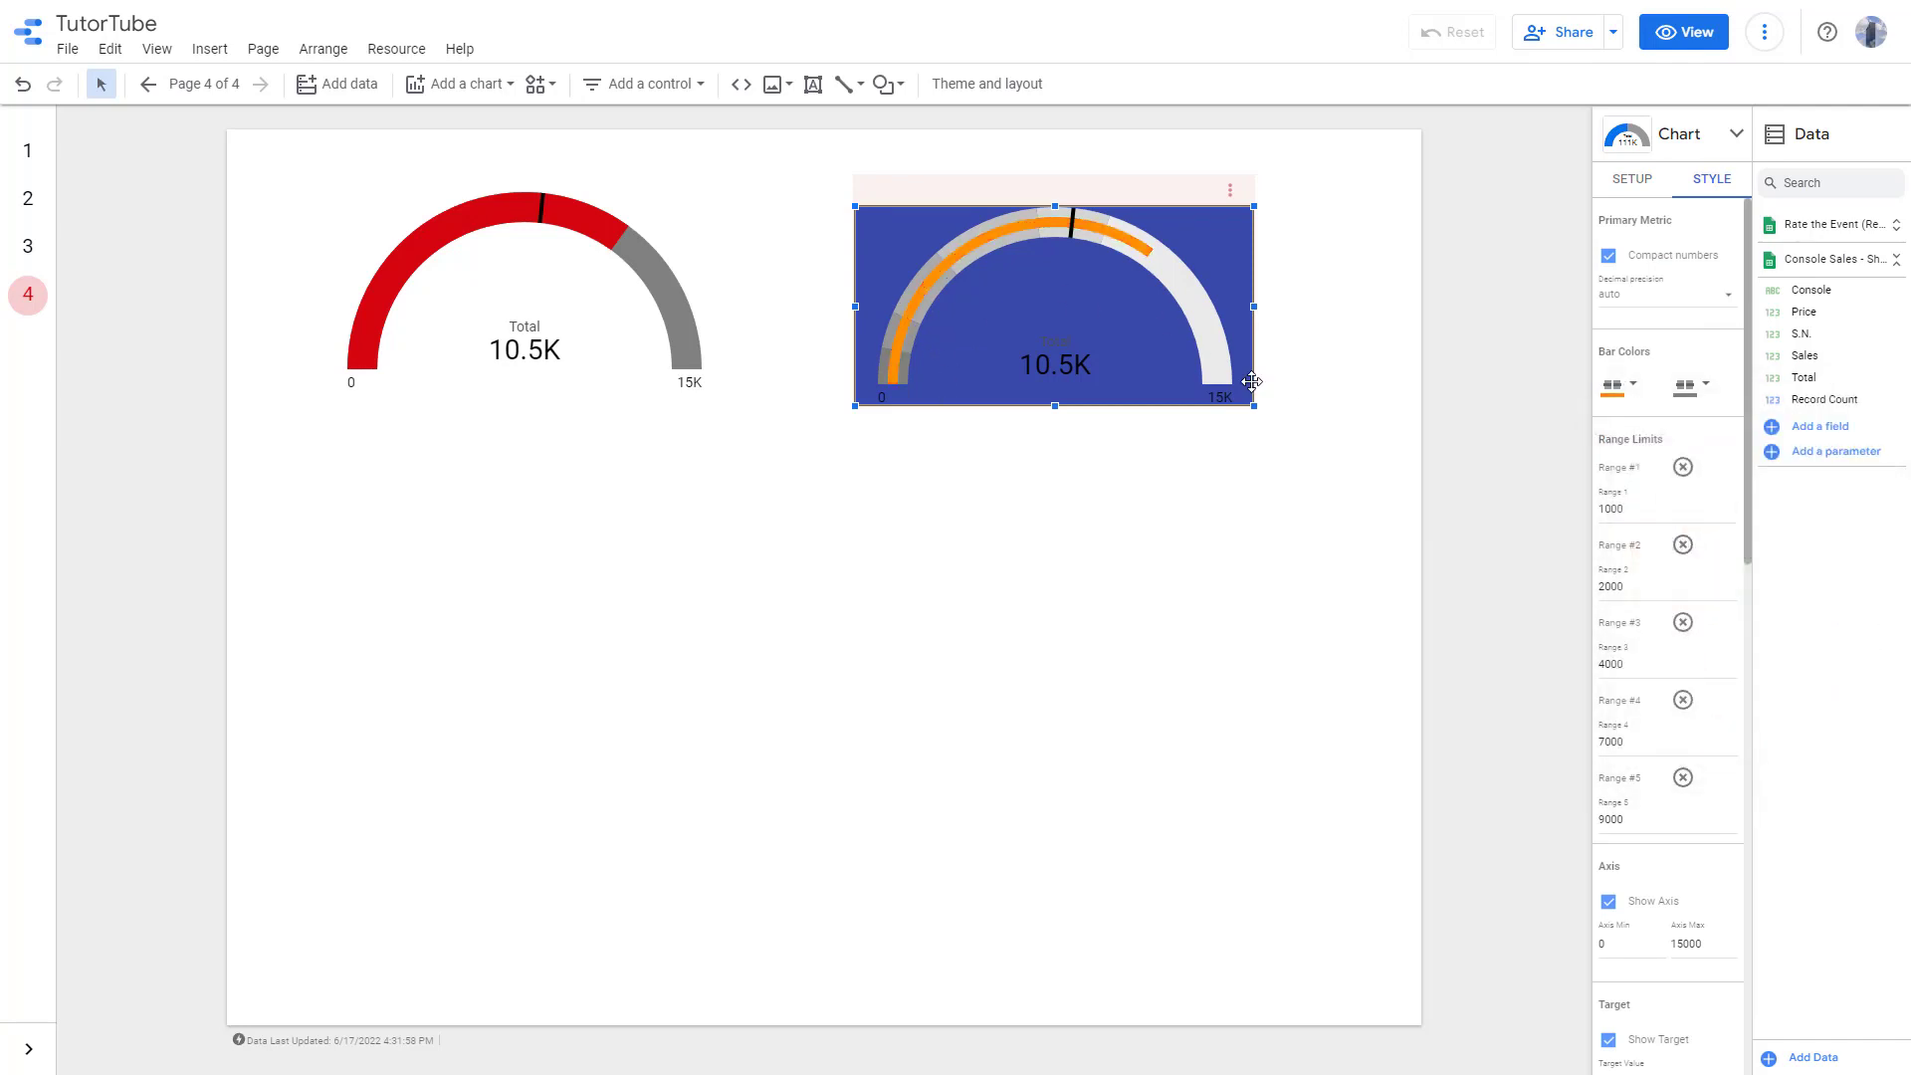